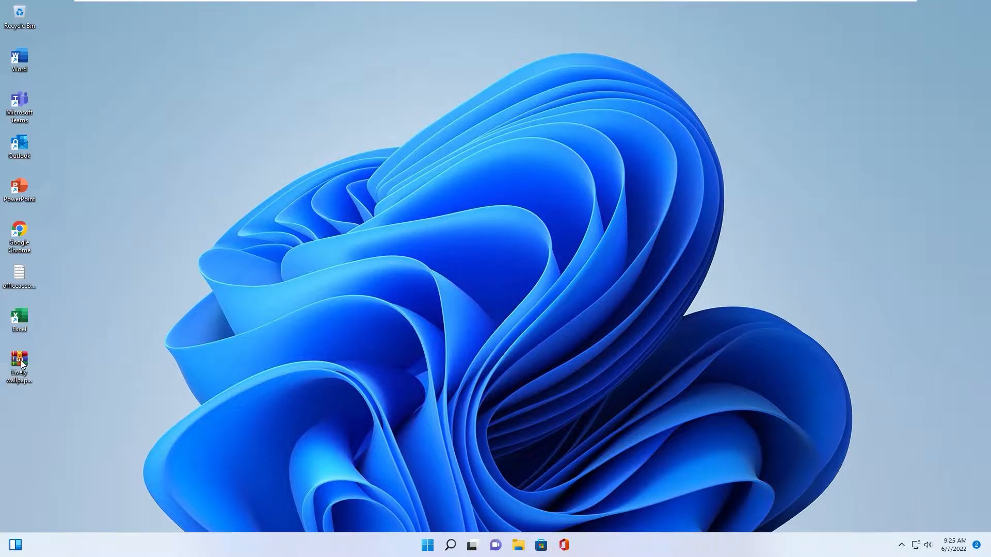
# Extract the Lively wallpaper and skins 220607 archive to a folder on the desktop
pyautogui.moveTo(23, 361); pyautogui.dragTo(137, 273)
pyautogui.rightClick(137, 275)
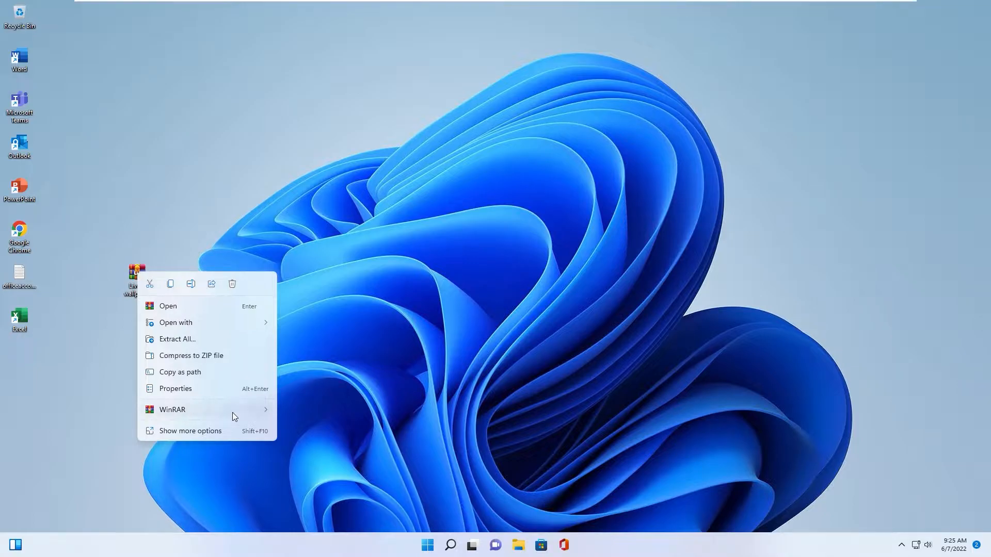
pyautogui.click(136, 348)
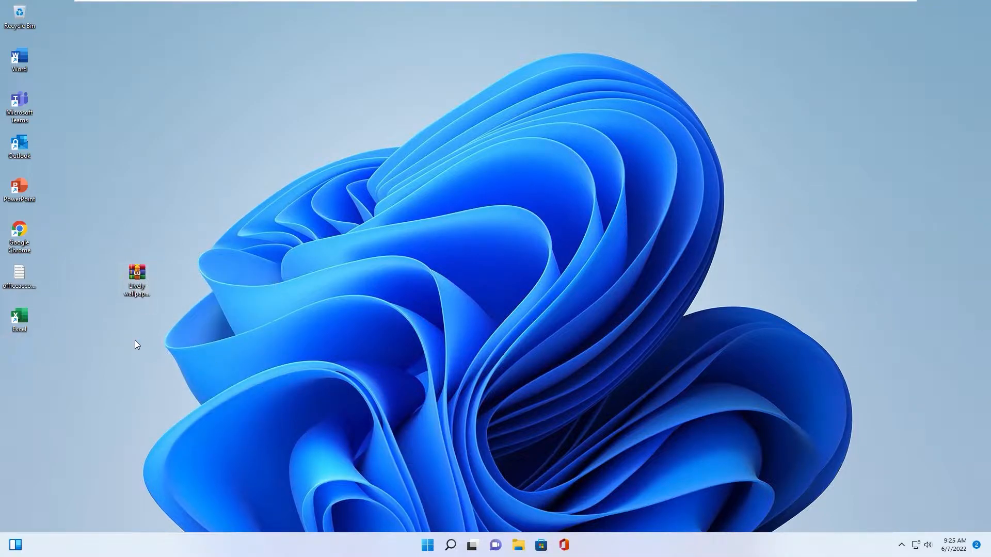
pyautogui.click(527, 392)
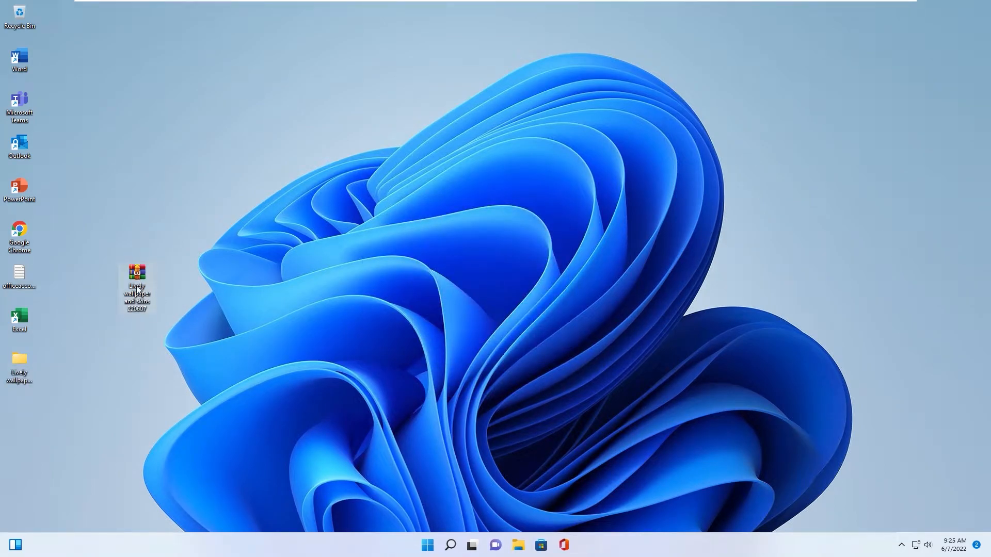
# Check the contents of the extracted Lively wallpaper and skins 220607 folder and its subfolder, and minimize the window
pyautogui.doubleClick(20, 362)
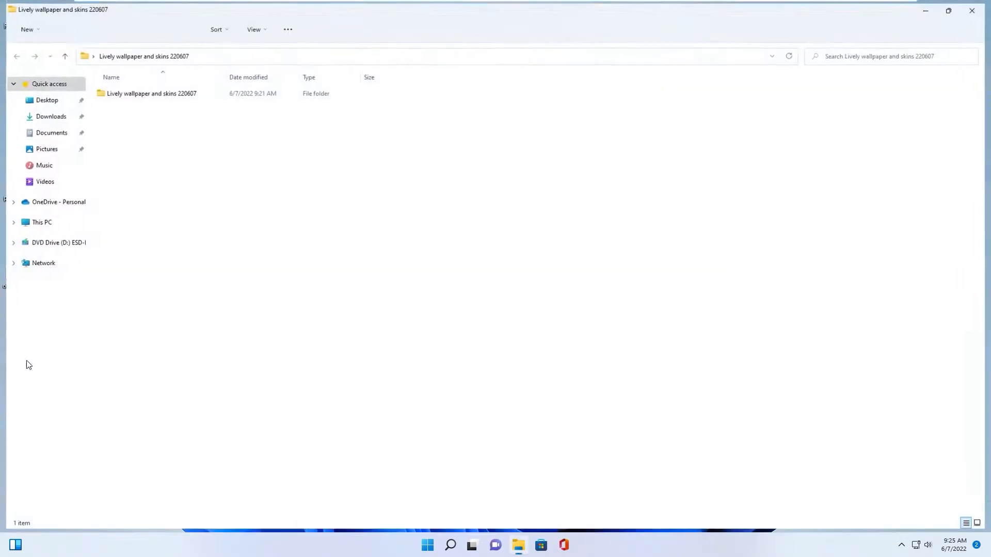
pyautogui.doubleClick(128, 94)
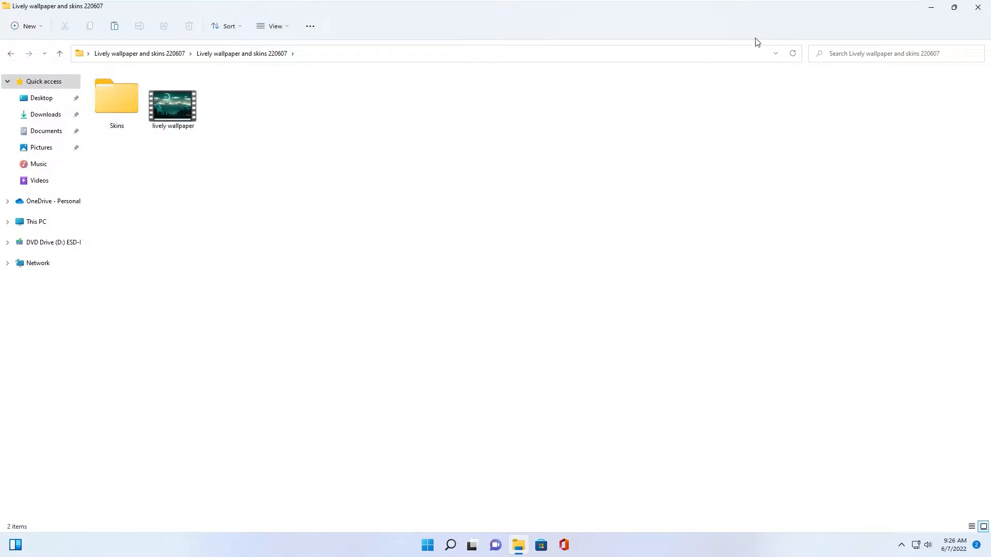
pyautogui.click(929, 8)
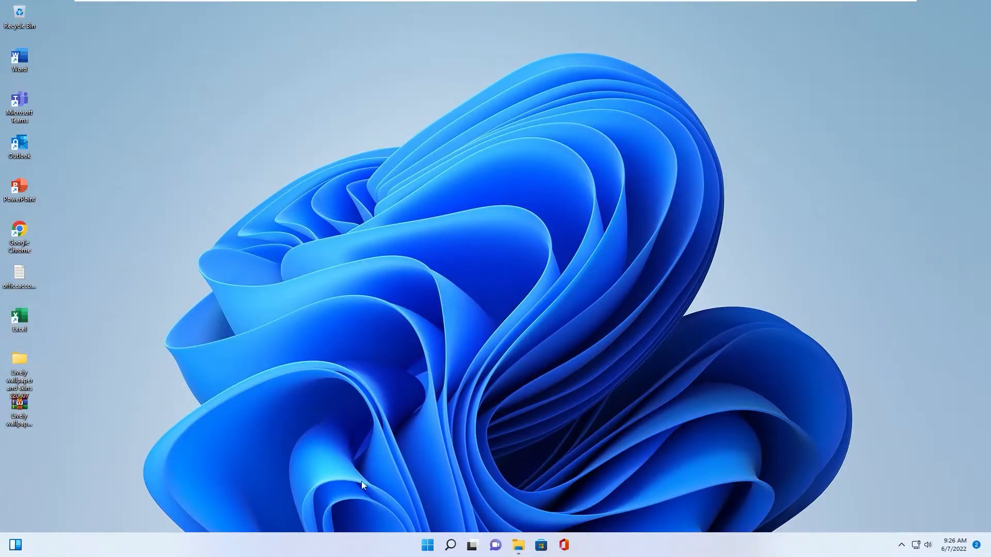
# Open Microsoft Store in a maximized window and search for Translucent
pyautogui.click(319, 308)
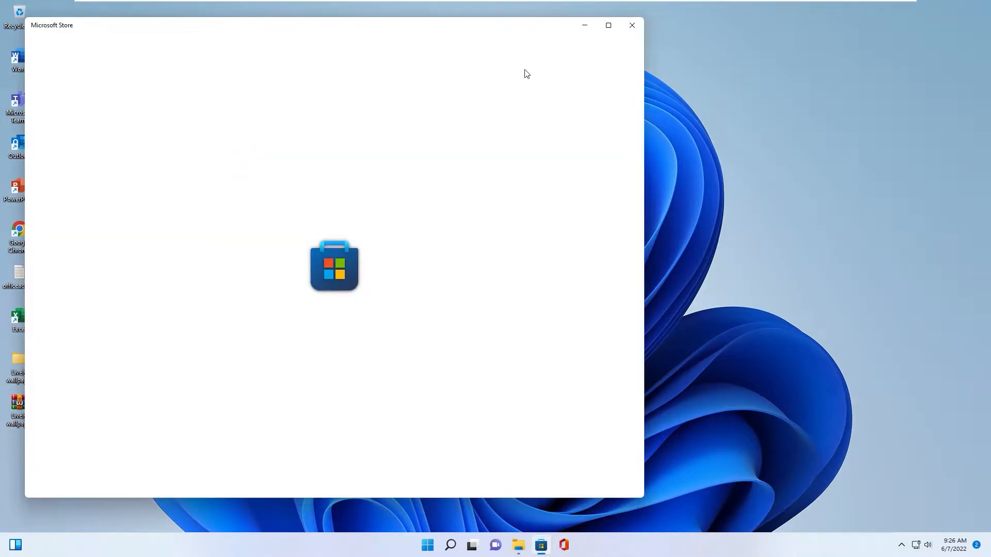
pyautogui.click(608, 26)
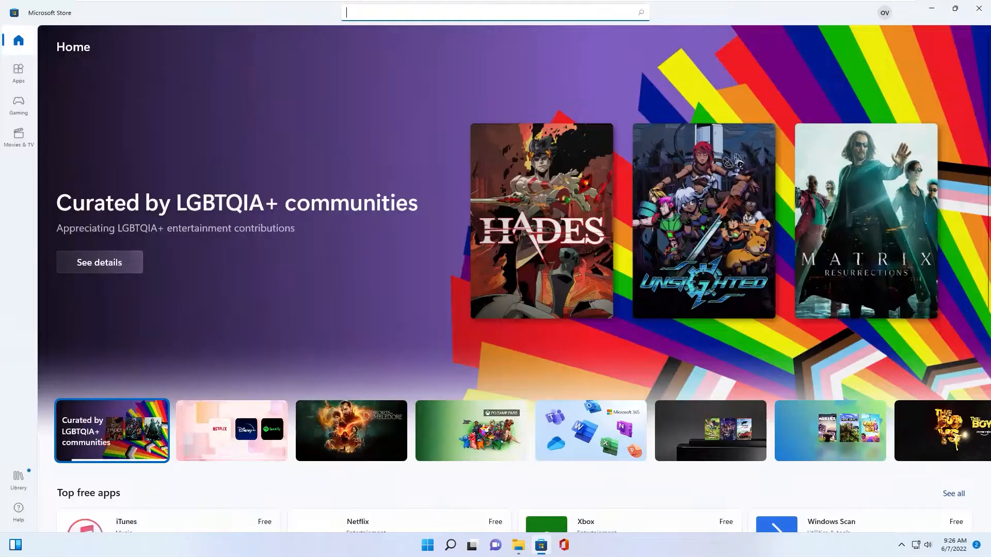
pyautogui.write('Transluc')
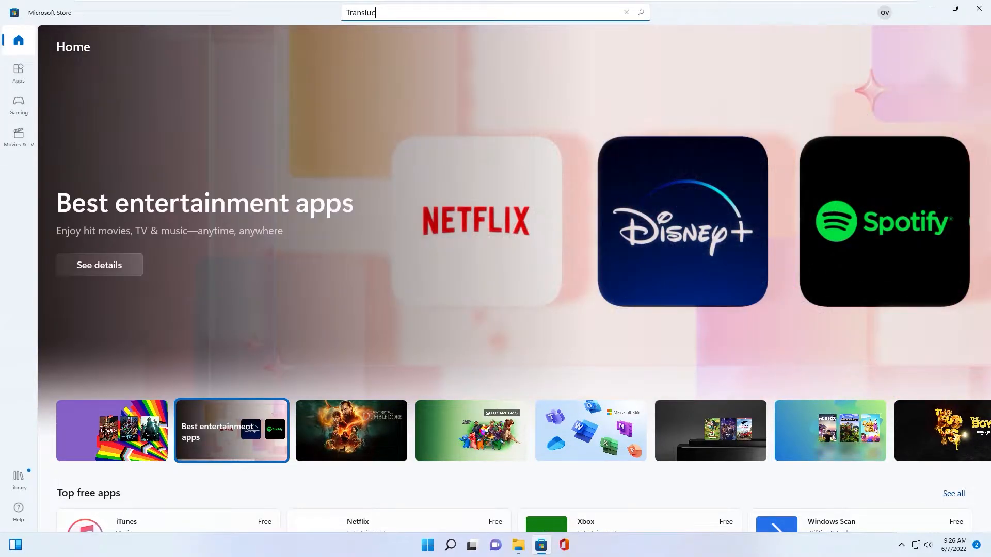
pyautogui.write('ent')
# Install TranslucentTB from its store page and continue past its welcome dialog
pyautogui.click(387, 97)
pyautogui.click(127, 225)
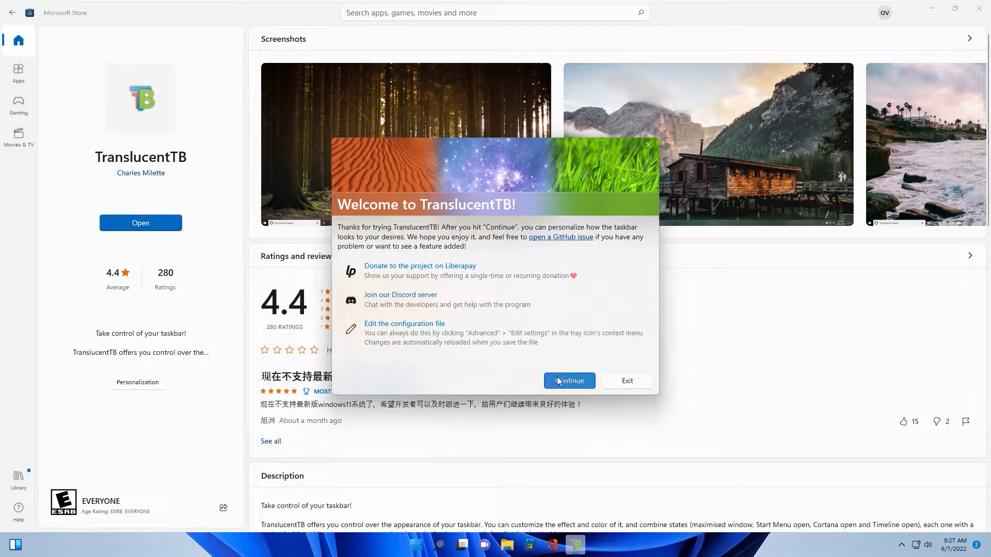
pyautogui.press('Return')
# Examine TranslucentTB's taskbar appearance options for the desktop state
pyautogui.click(902, 546)
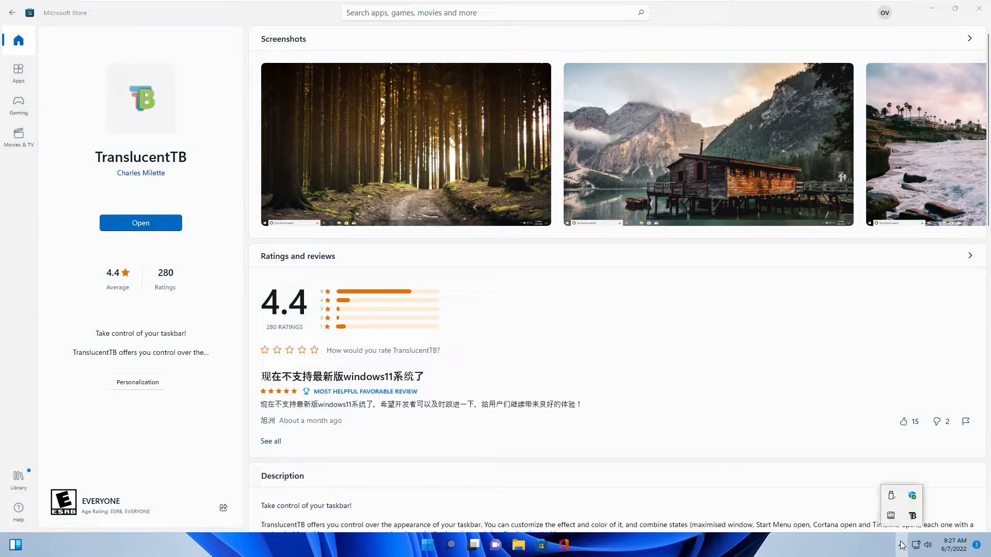
pyautogui.rightClick(912, 518)
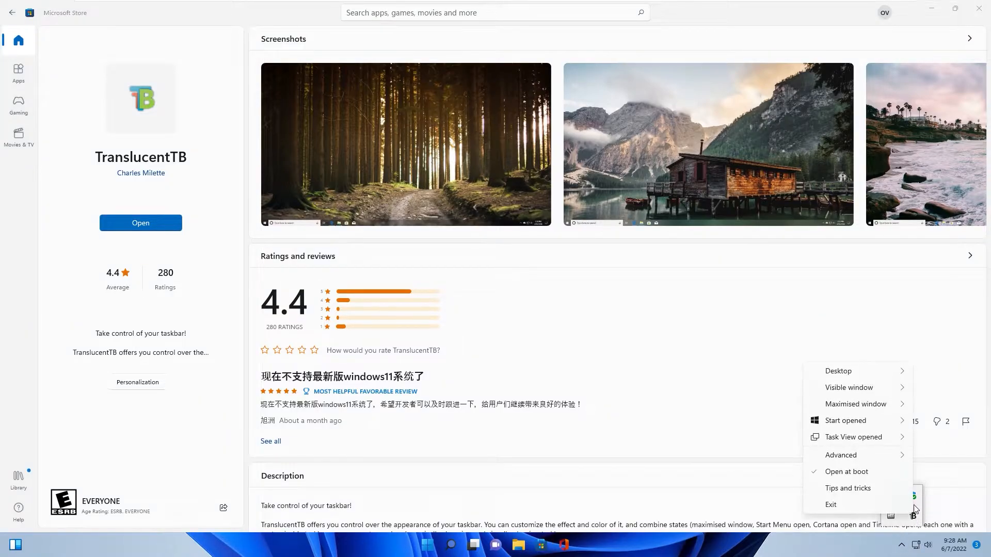
pyautogui.moveTo(843, 374)
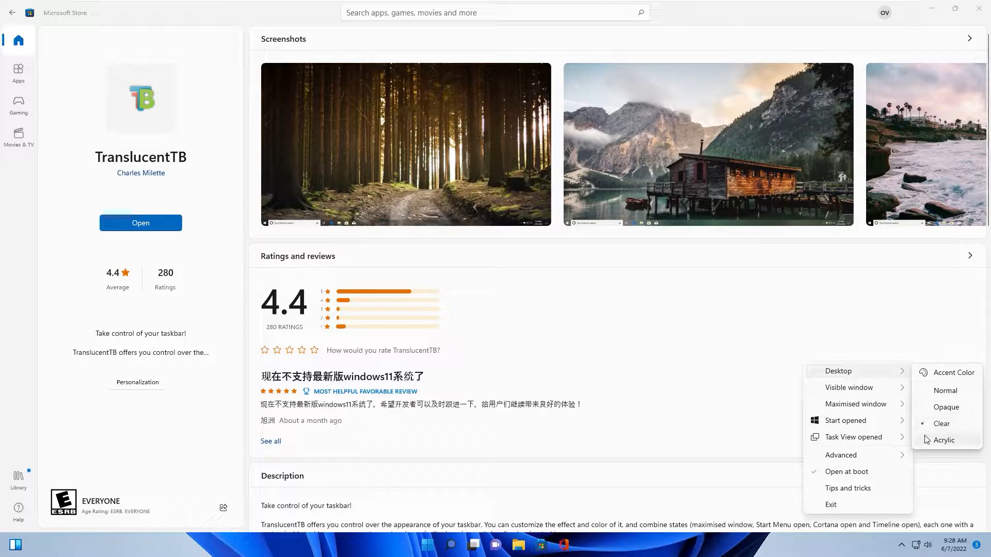
pyautogui.click(943, 392)
# Search Microsoft Store for lively wallpaper and open the Lively Wallpaper app page
pyautogui.click(401, 11)
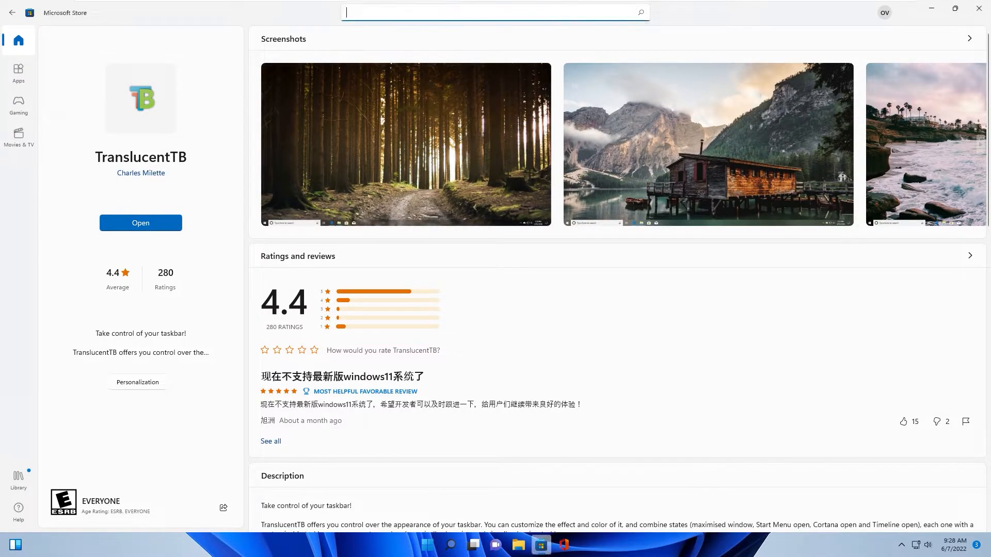
pyautogui.write('lively w')
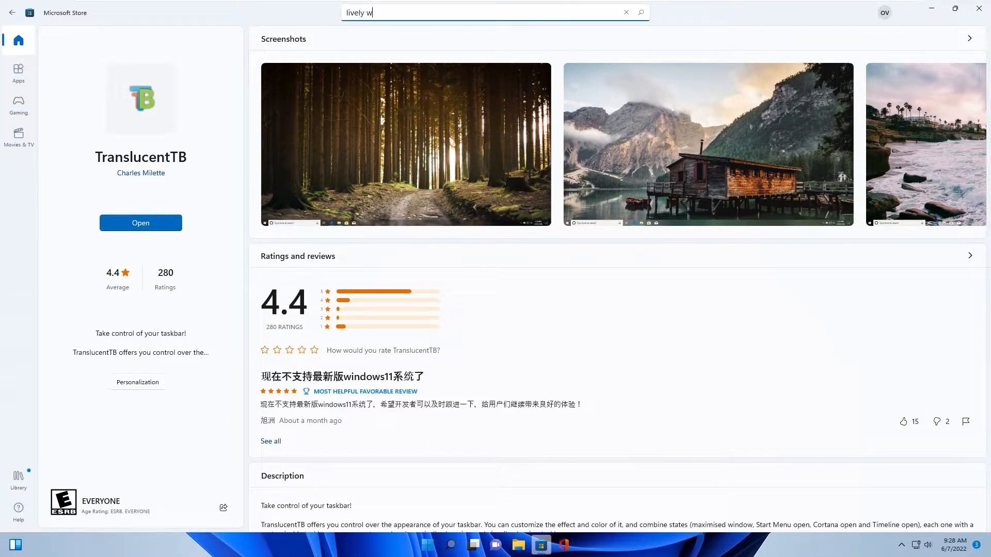
pyautogui.write('allpaper')
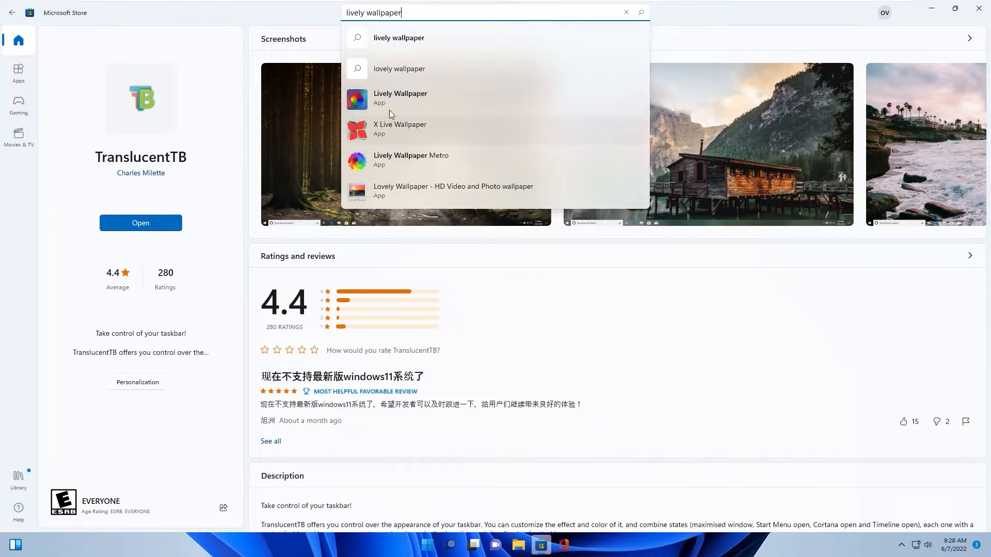
pyautogui.click(388, 97)
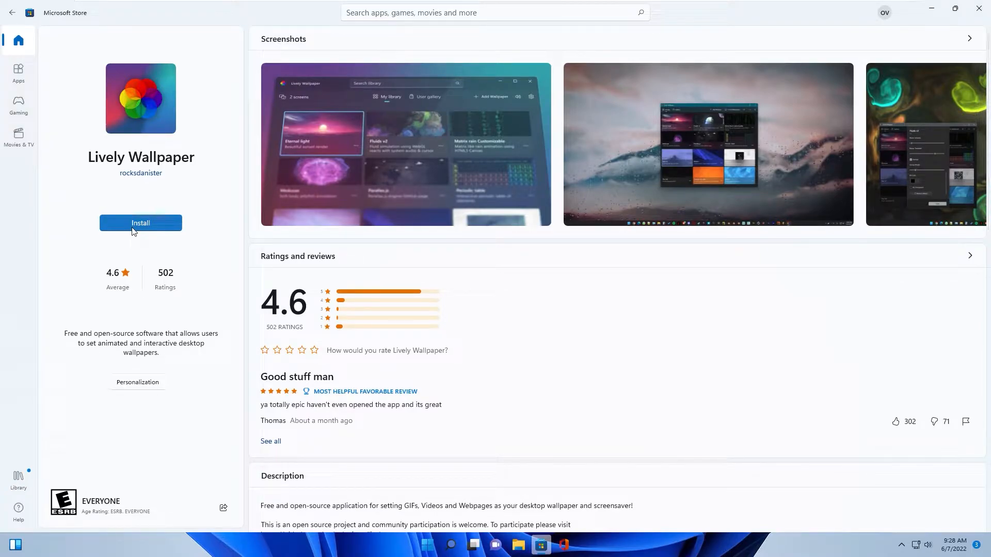
# Install and launch Lively Wallpaper, minimize the store, and move the Lively window toward the middle of the desktop
pyautogui.click(133, 230)
pyautogui.click(148, 226)
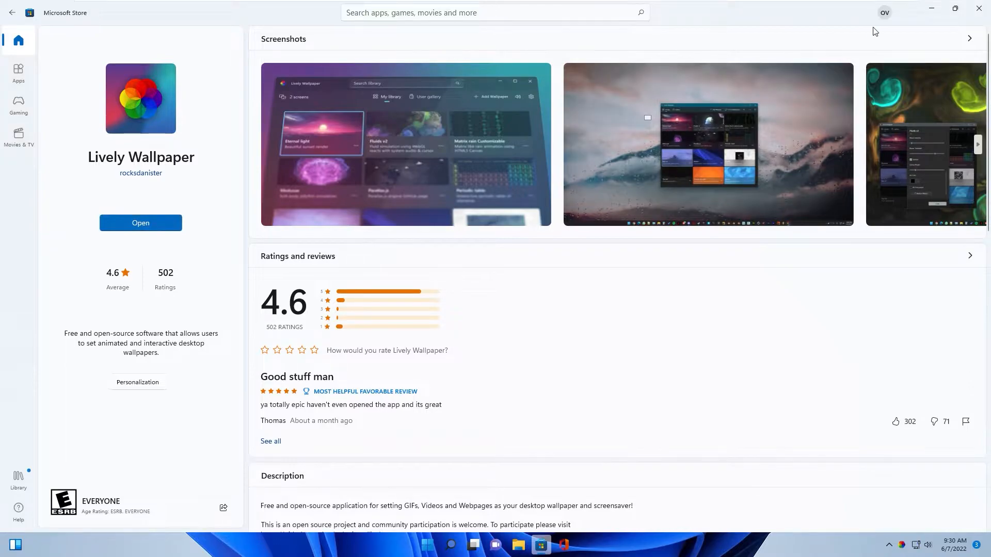
pyautogui.click(931, 14)
pyautogui.moveTo(151, 19); pyautogui.dragTo(340, 72)
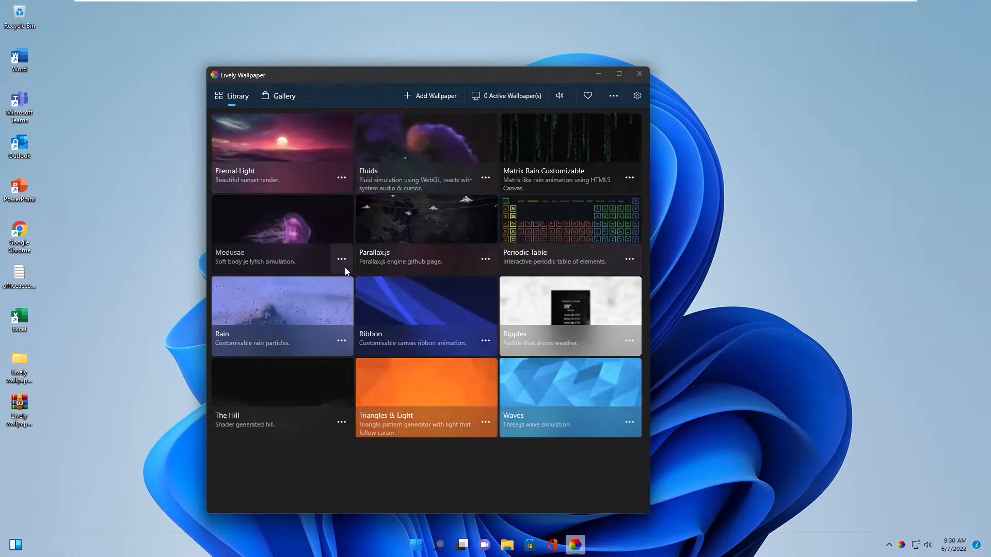
pyautogui.moveTo(361, 76); pyautogui.dragTo(353, 76)
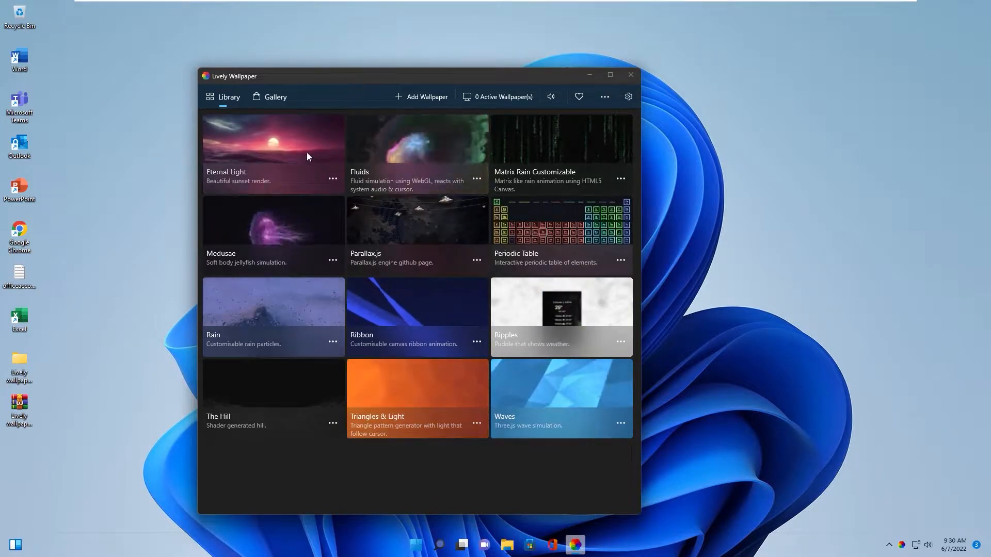
pyautogui.moveTo(345, 75); pyautogui.dragTo(337, 81)
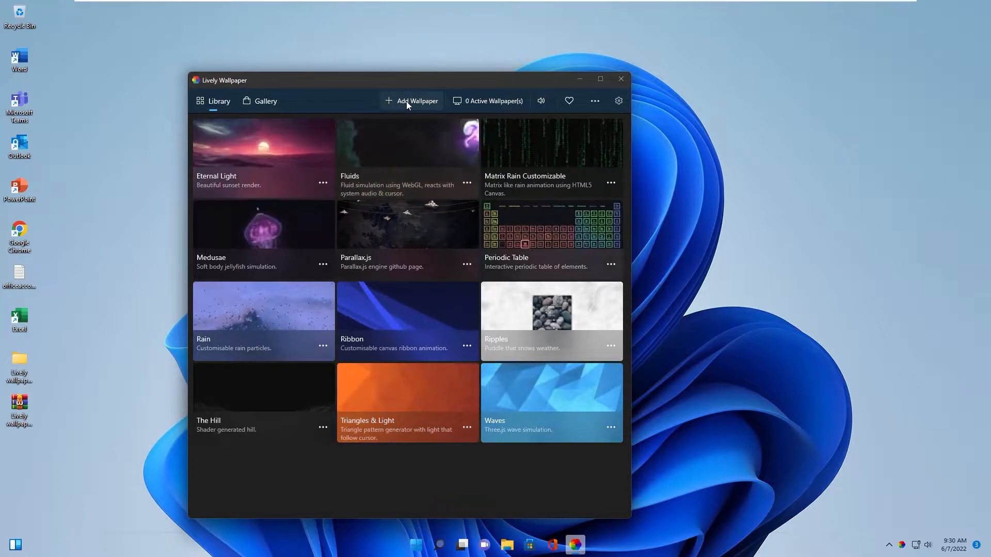
# Add the lively wallpaper video from the extracted desktop folder to Lively Wallpaper's library, keeping the title lively wallpaper
pyautogui.click(407, 101)
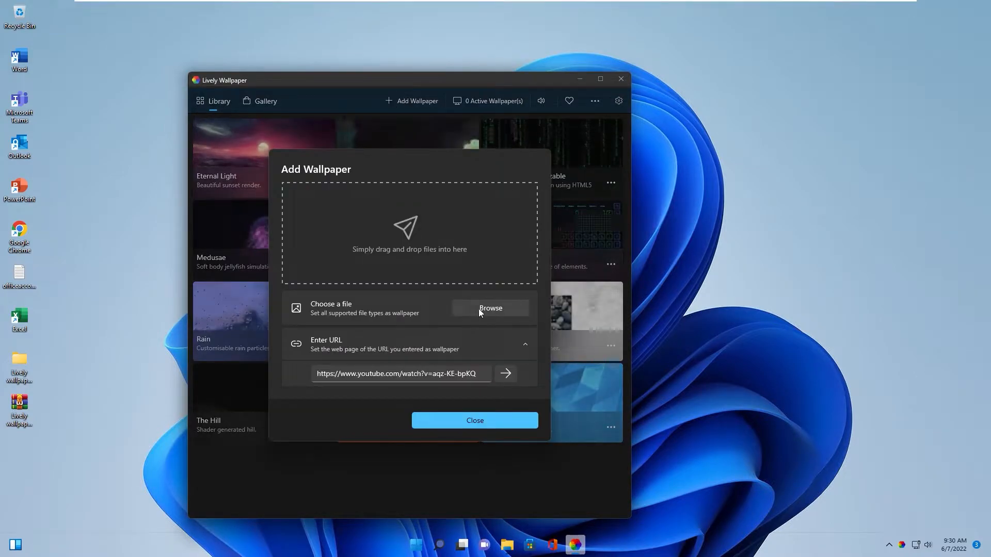
pyautogui.click(223, 161)
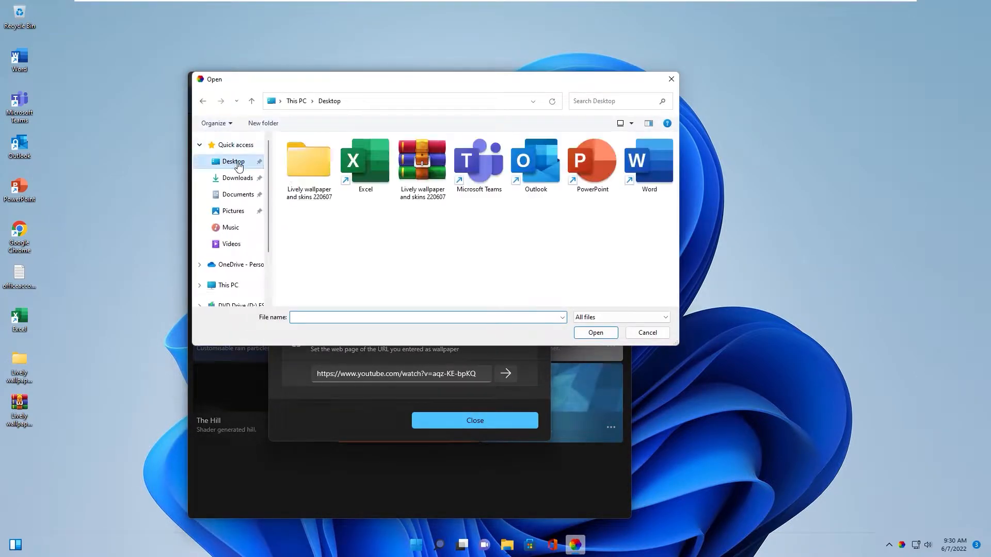
pyautogui.doubleClick(299, 166)
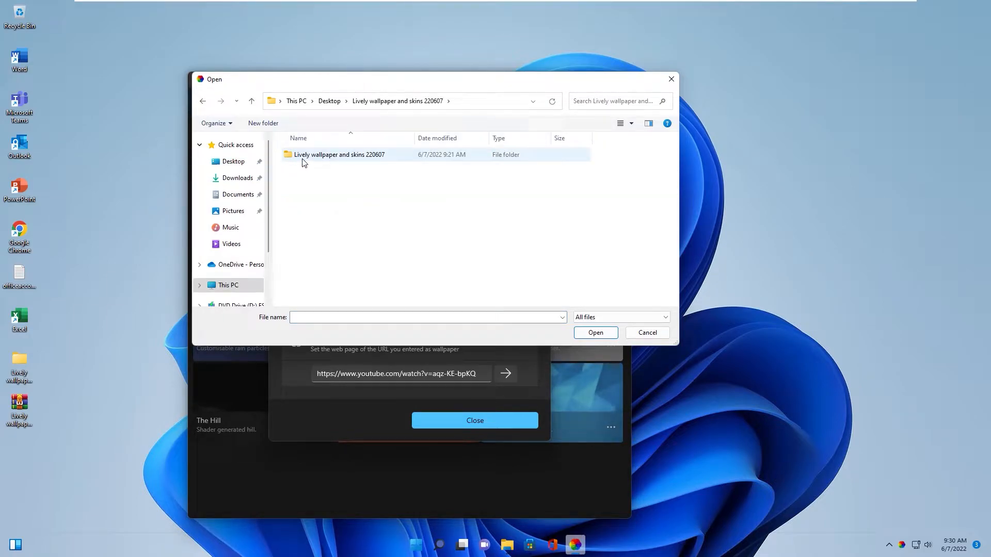
pyautogui.click(308, 161)
pyautogui.doubleClick(309, 159)
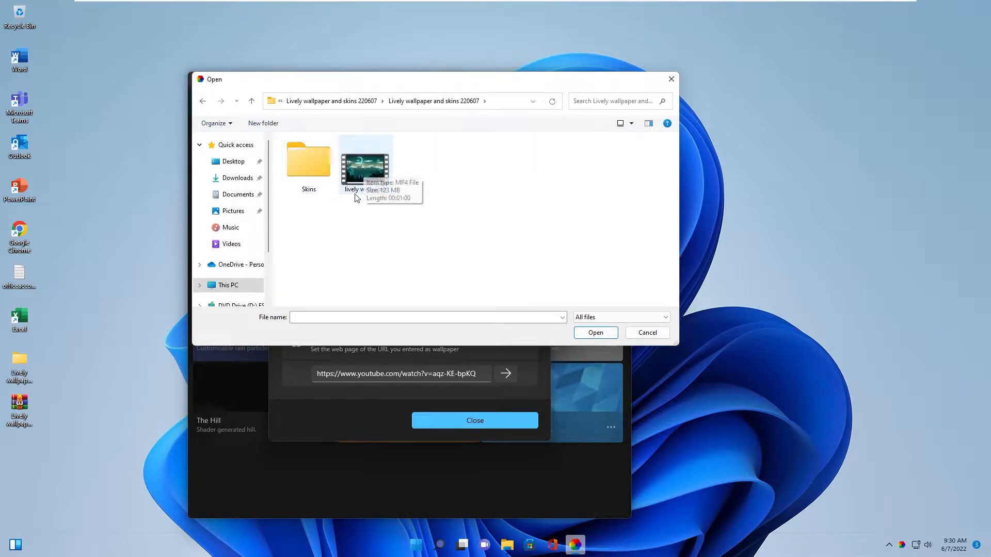
pyautogui.doubleClick(363, 169)
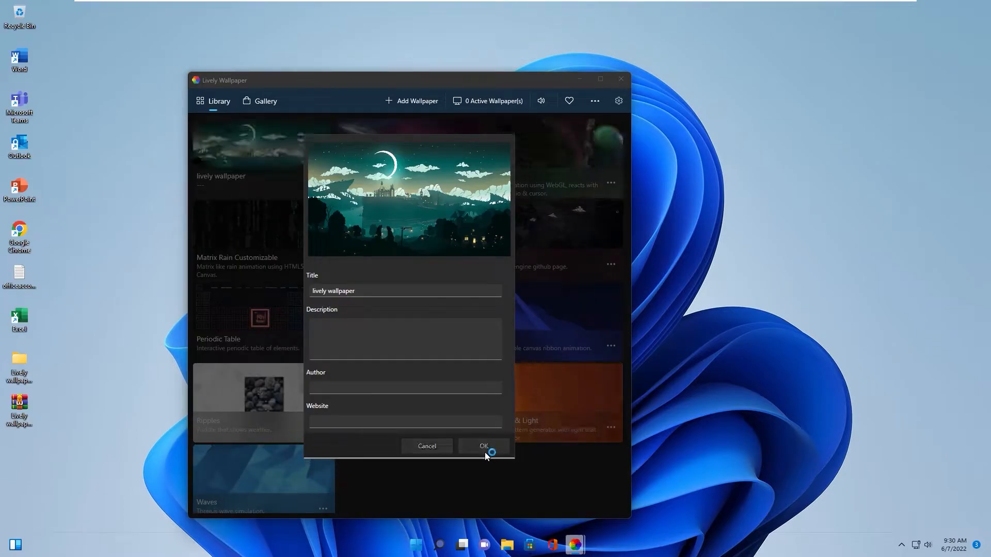
pyautogui.click(484, 447)
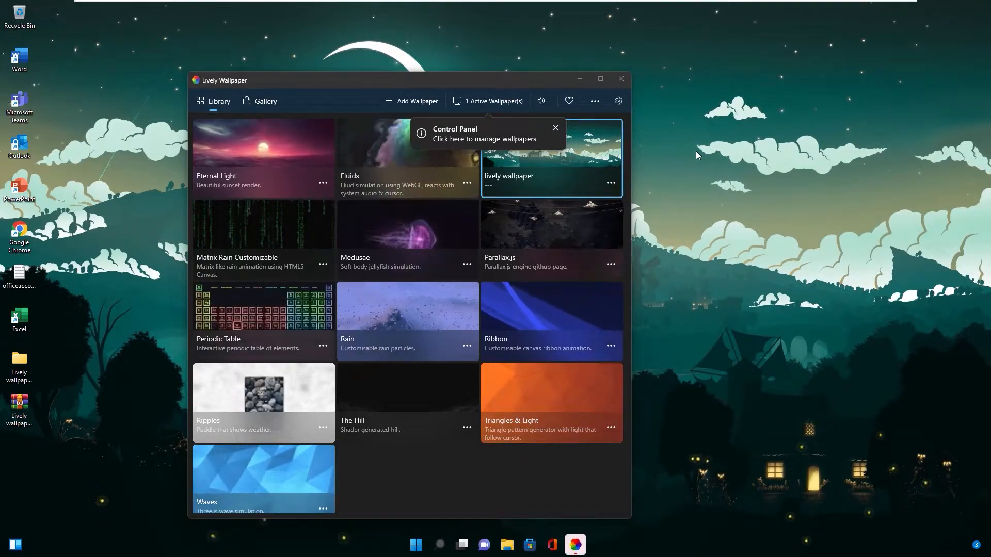
# Minimize Lively Wallpaper, switch to Google Chrome, and search for rainmeter to open the official Rainmeter website
pyautogui.click(580, 80)
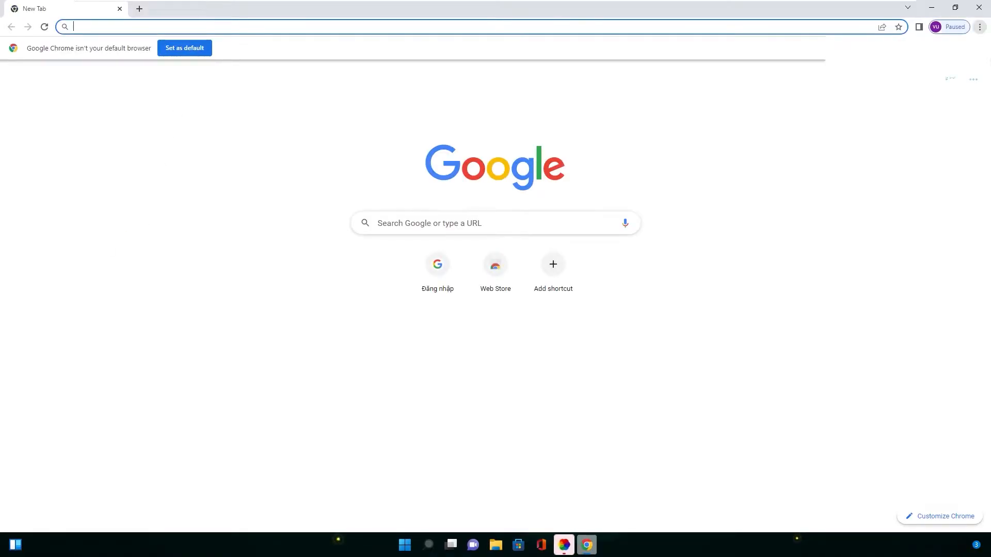
pyautogui.write('rainmeter')
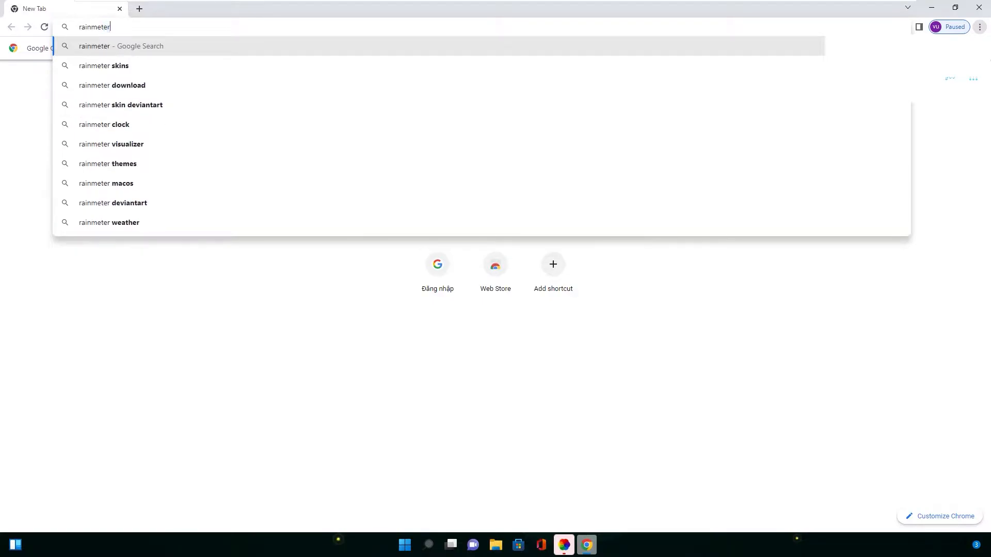
pyautogui.press('Return')
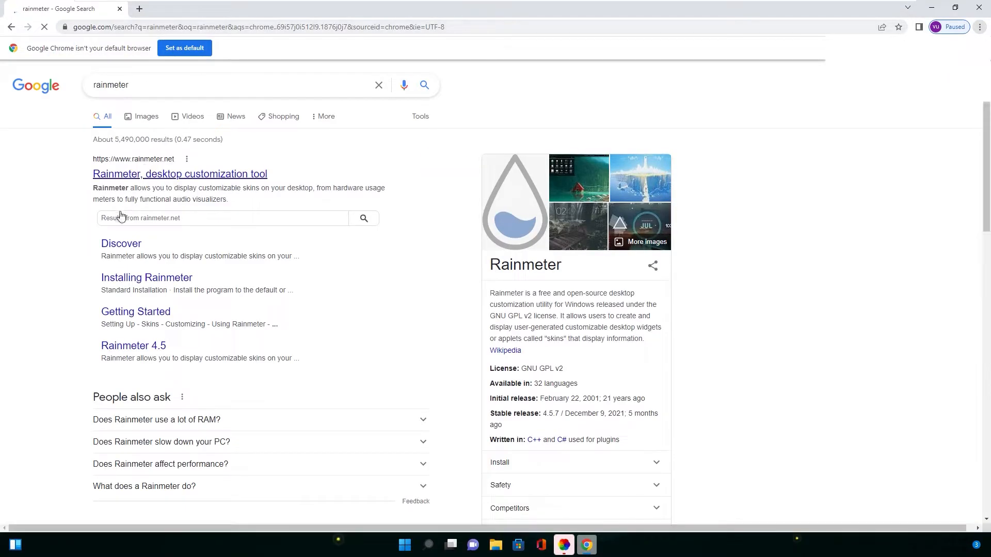
pyautogui.click(122, 176)
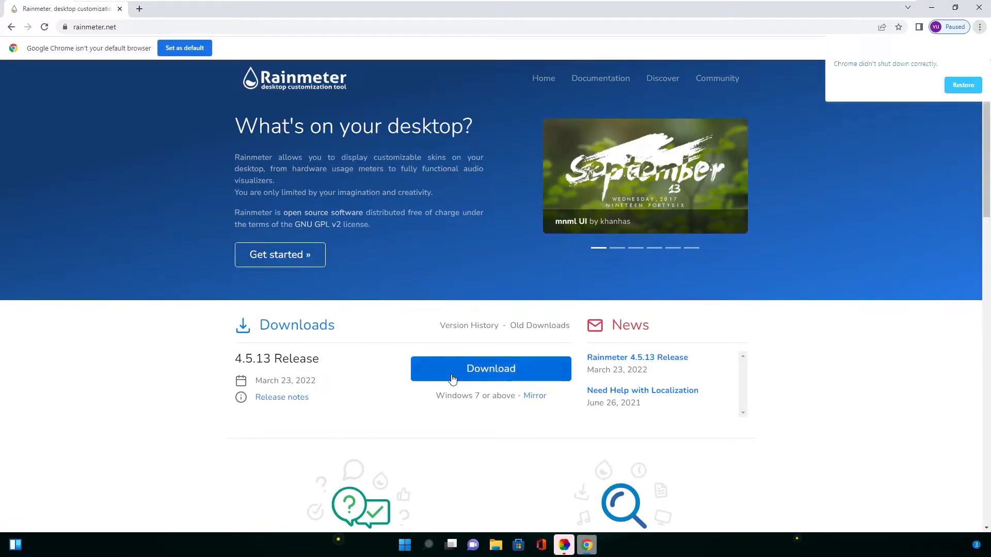
# Download Rainmeter 4.5.13, install it in English with the standard installation, and run it
pyautogui.click(518, 379)
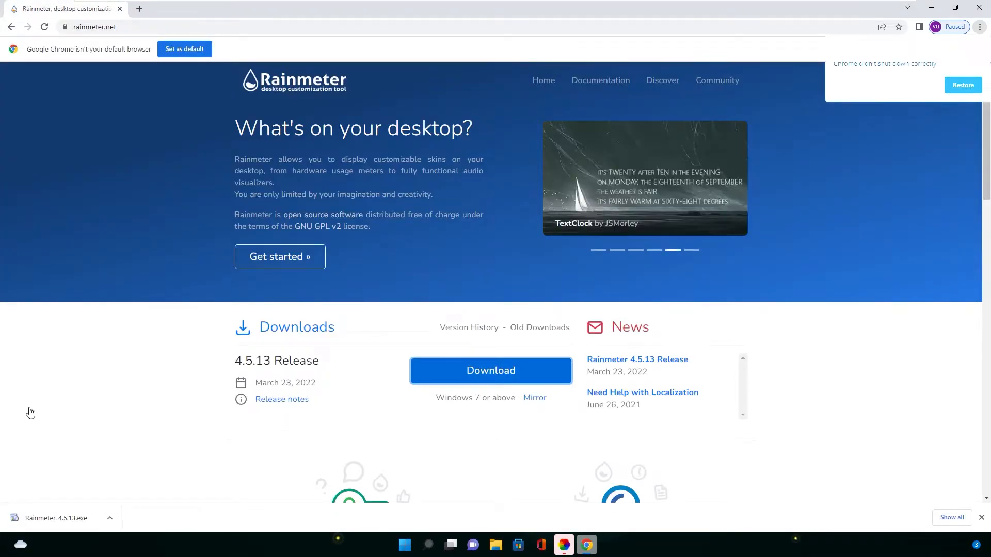
pyautogui.click(45, 520)
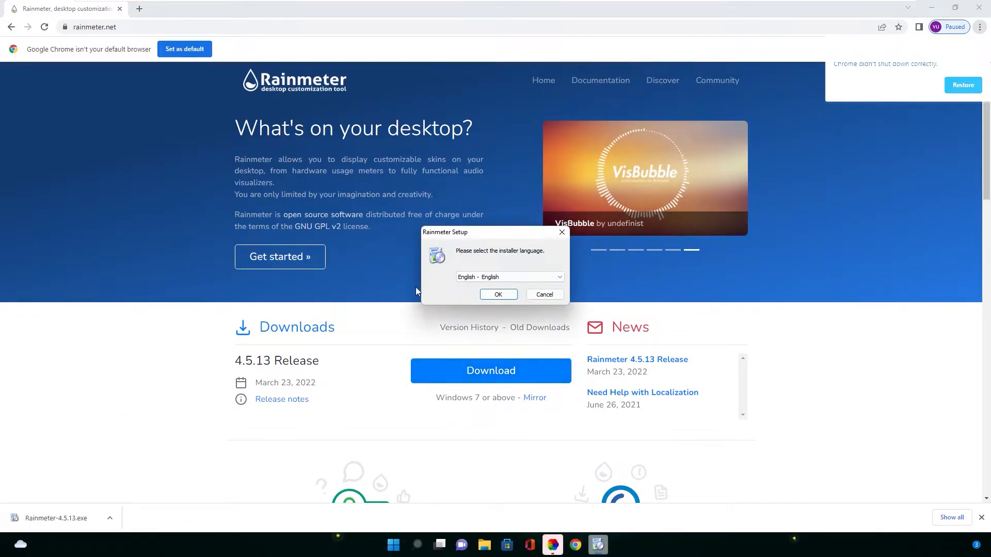
pyautogui.click(493, 298)
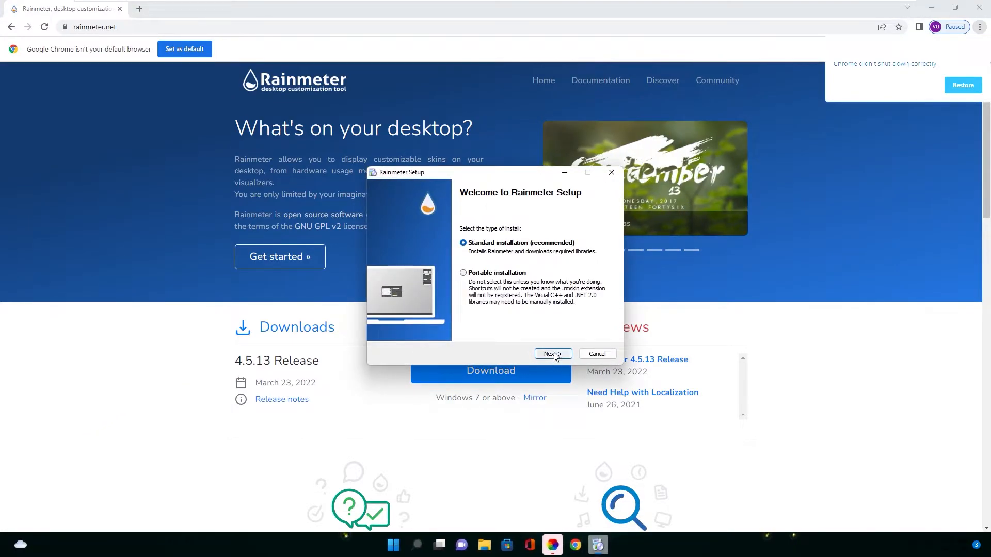
pyautogui.click(553, 354)
pyautogui.click(551, 354)
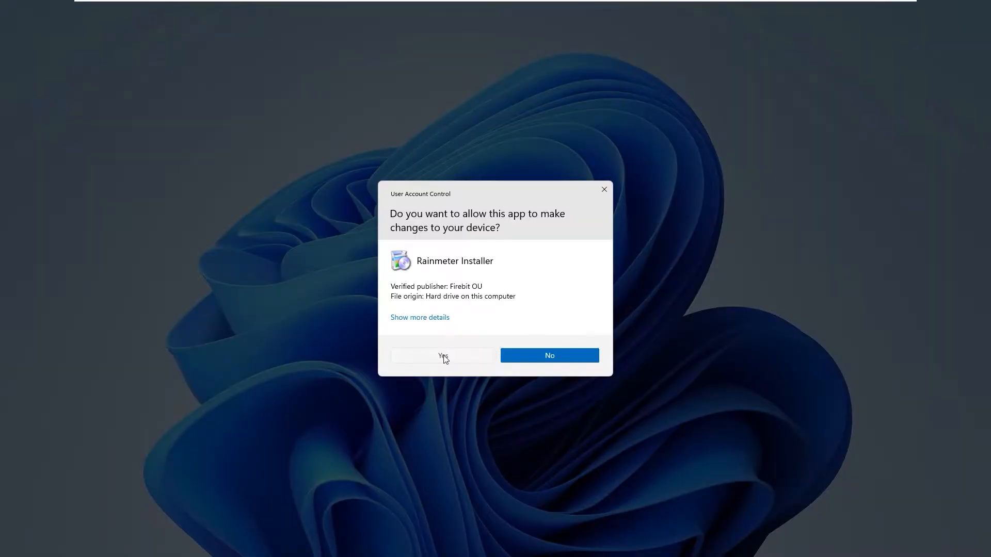
pyautogui.click(443, 356)
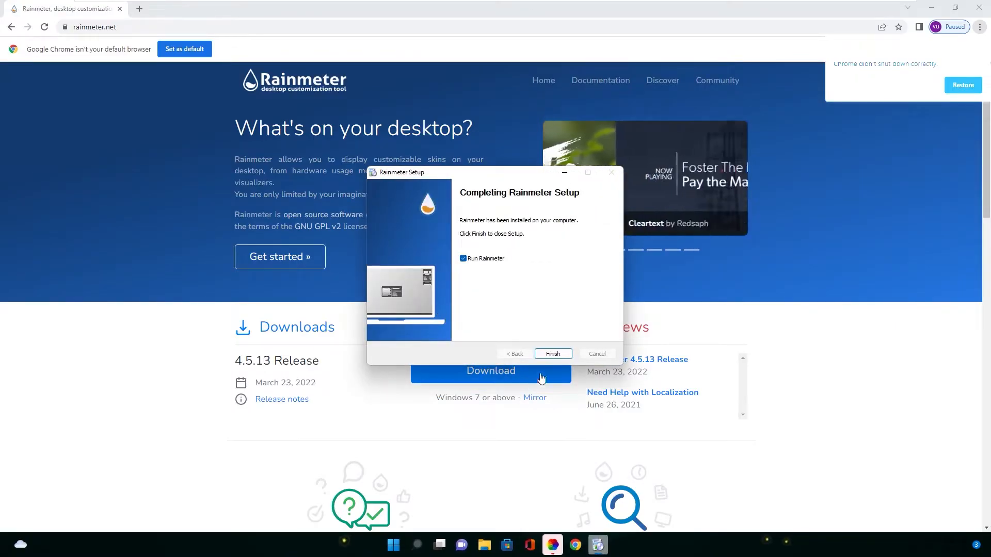
pyautogui.click(552, 354)
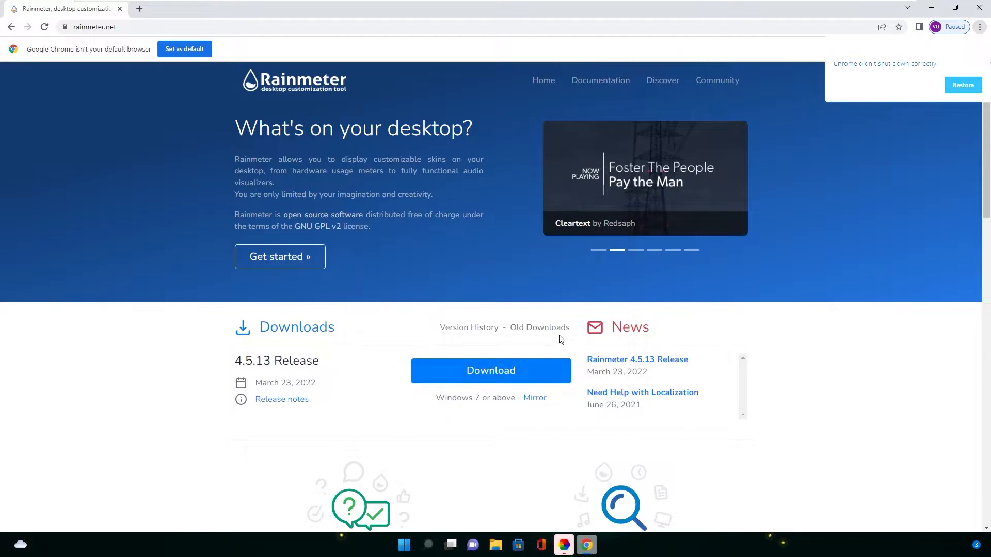
# Minimize the browser and unload the default illustro Welcome, Disk, System and Clock skins from the desktop
pyautogui.click(929, 7)
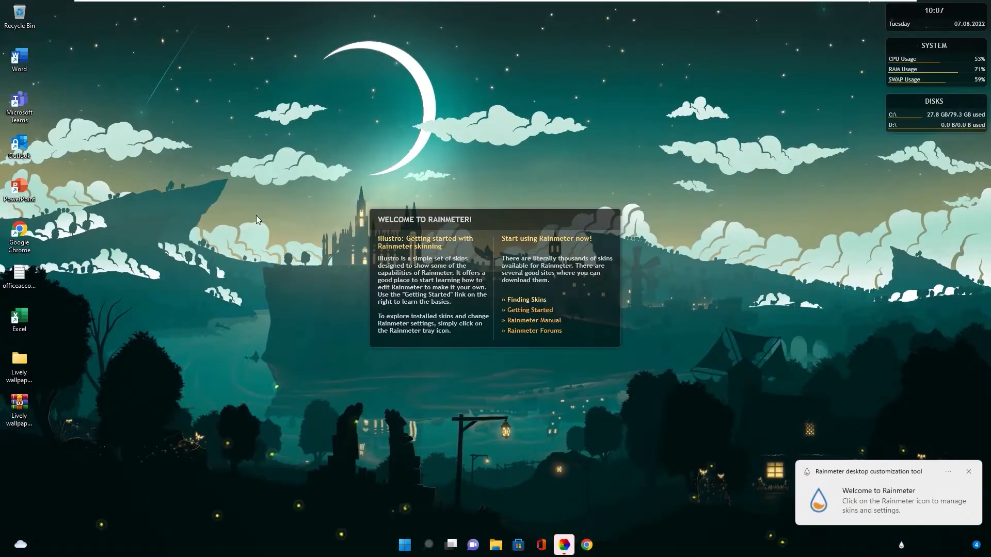
pyautogui.rightClick(590, 339)
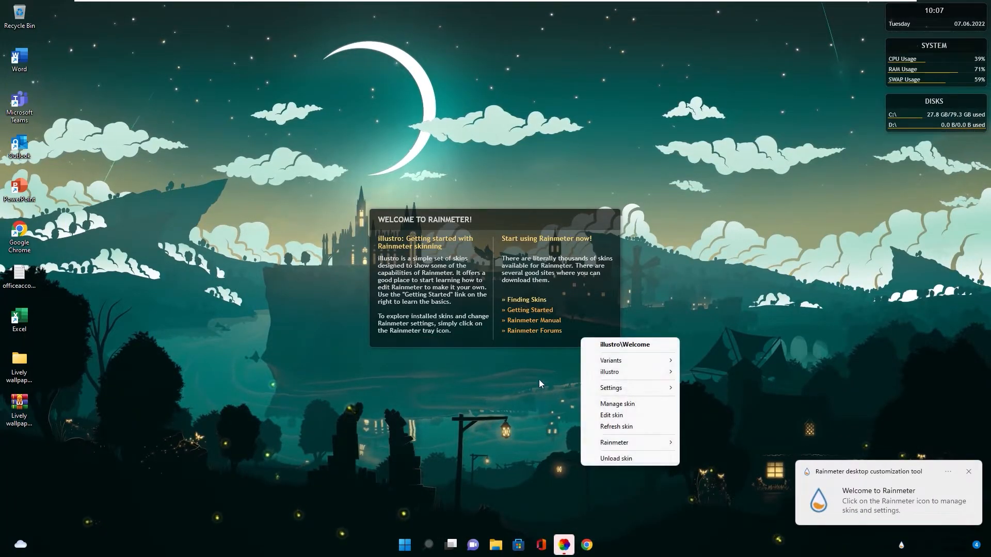
pyautogui.click(605, 461)
pyautogui.rightClick(901, 100)
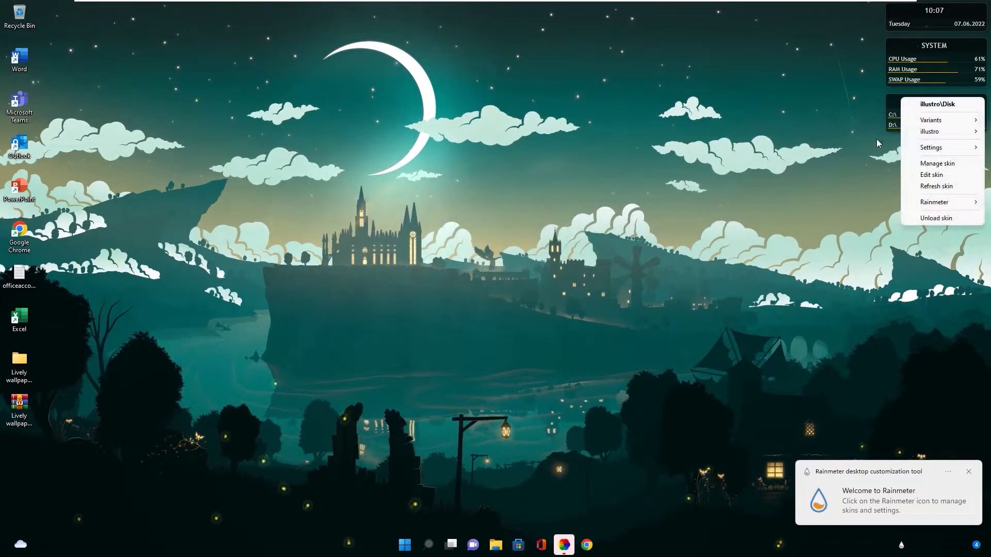
pyautogui.click(914, 219)
pyautogui.rightClick(901, 49)
pyautogui.click(915, 166)
pyautogui.rightClick(897, 16)
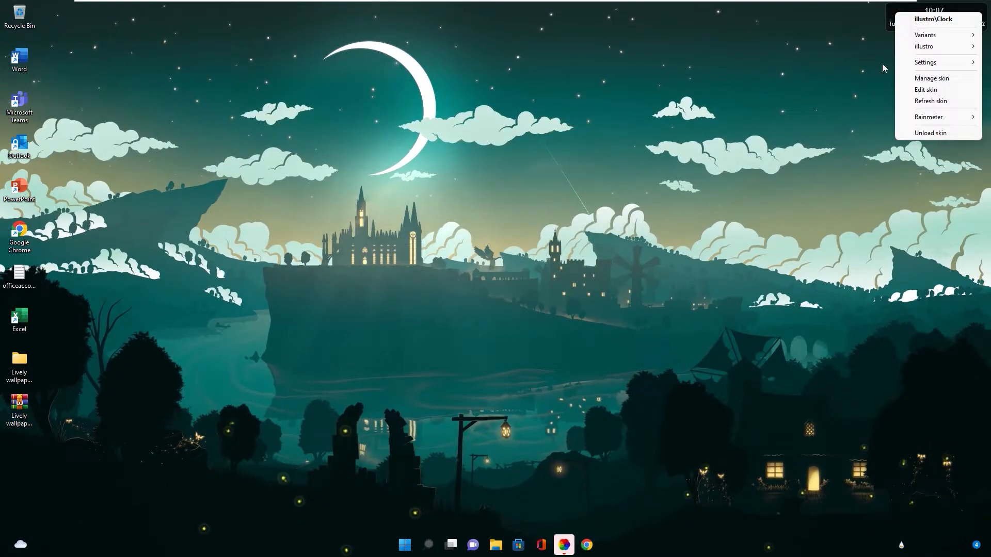
pyautogui.click(908, 133)
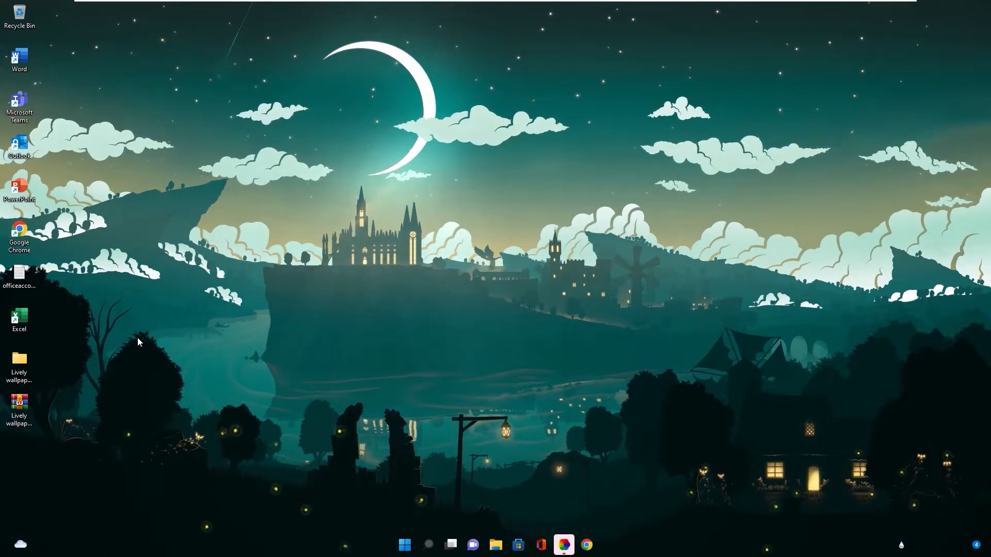
# Open Manage Rainmeter and, starting from the illustro folder, show Rainmeter's Skins folder in File Explorer
pyautogui.click(903, 550)
pyautogui.click(922, 516)
pyautogui.moveTo(380, 126); pyautogui.dragTo(305, 138)
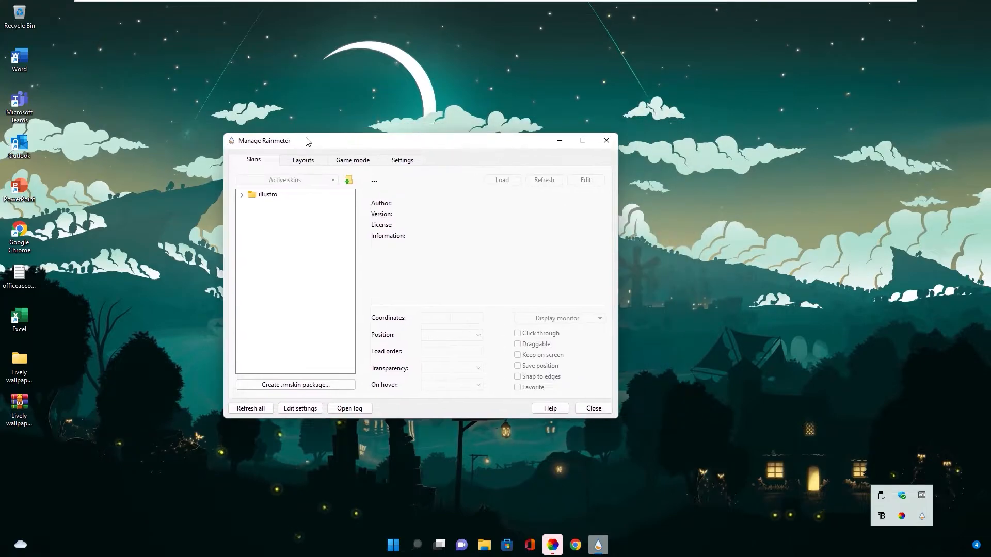
pyautogui.rightClick(259, 196)
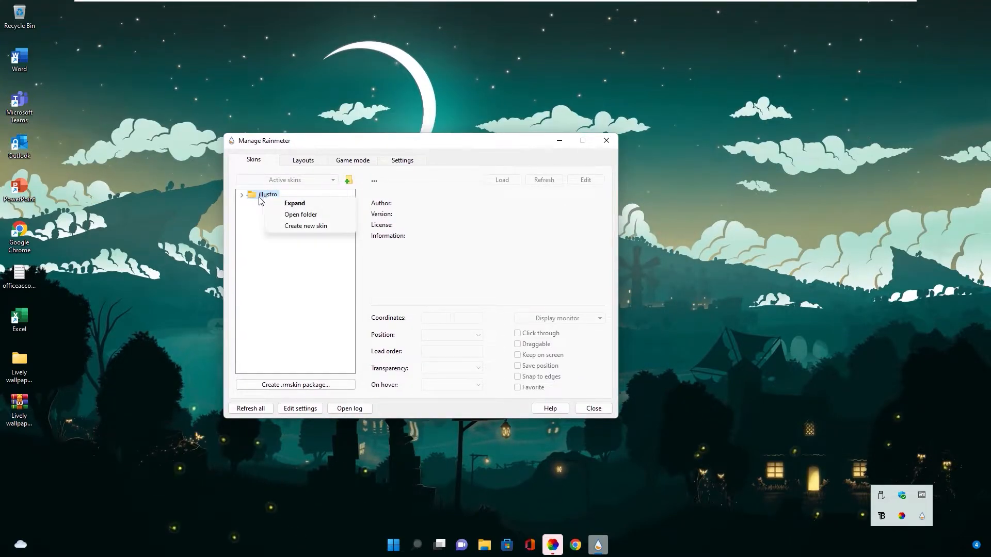
pyautogui.click(299, 215)
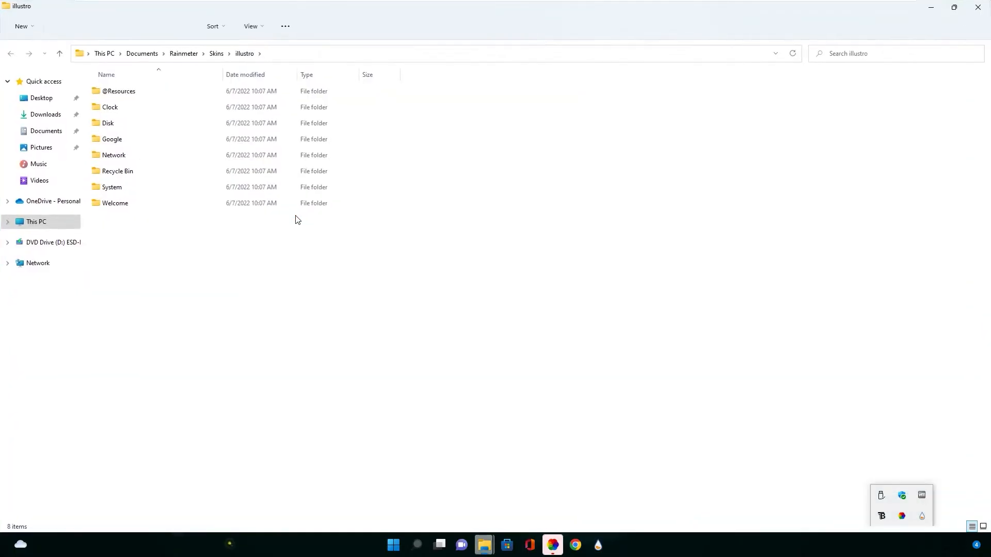
pyautogui.moveTo(159, 13); pyautogui.dragTo(443, 102)
pyautogui.click(581, 138)
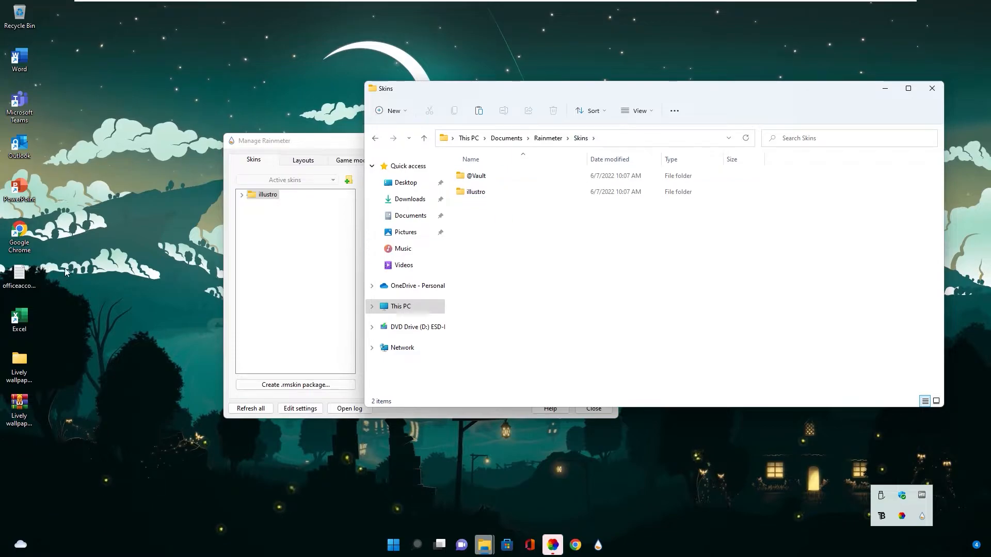
# Open the Skins folder inside the desktop folder Lively wallpaper and skins 220607, placing its window beside Rainmeter's Skins folder
pyautogui.click(59, 273)
pyautogui.doubleClick(22, 361)
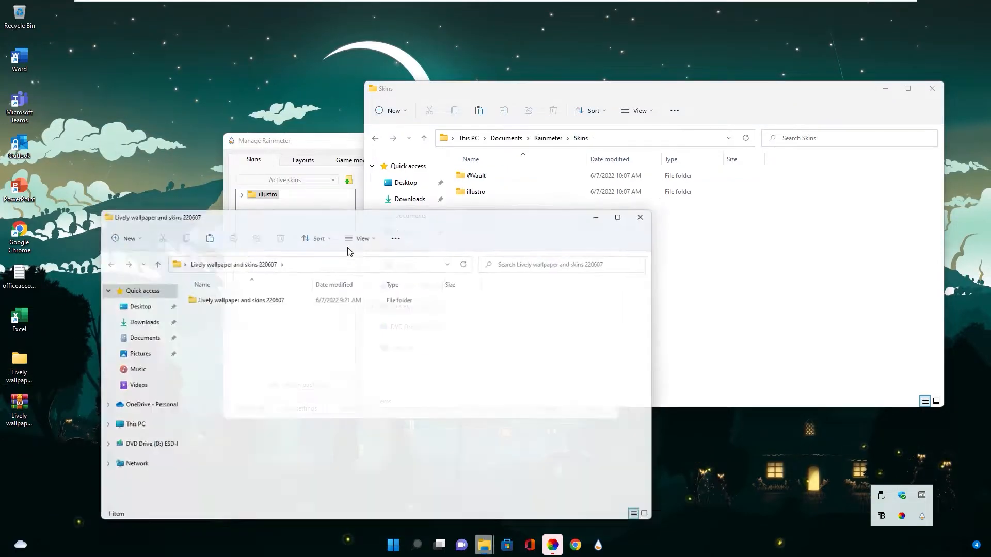
pyautogui.moveTo(302, 213); pyautogui.dragTo(811, 270)
pyautogui.doubleClick(477, 345)
pyautogui.doubleClick(747, 361)
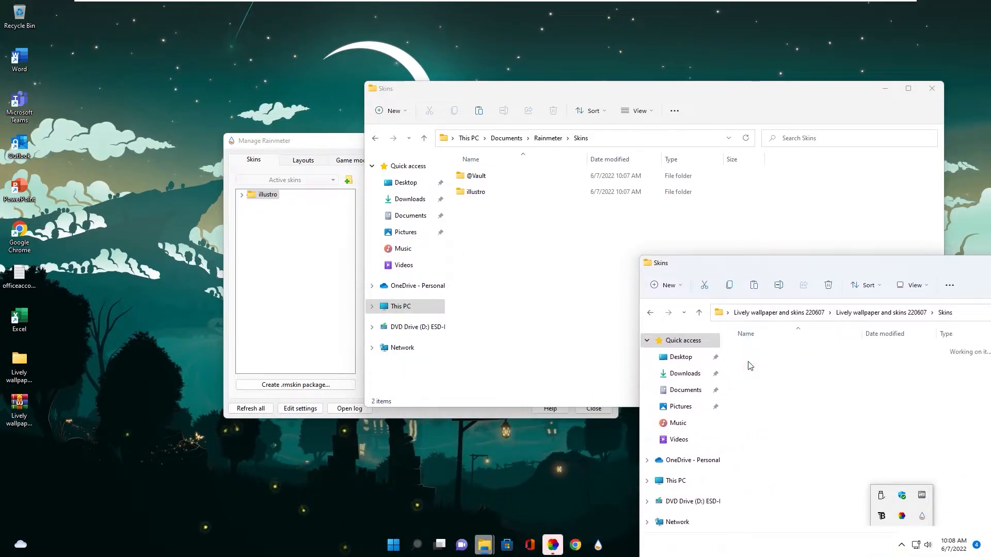
# Copy the colore dock 2, Elementary, Vecto, VisBubble and WeatherDesk_API folders into Rainmeter's Skins folder
pyautogui.moveTo(765, 456); pyautogui.dragTo(762, 344)
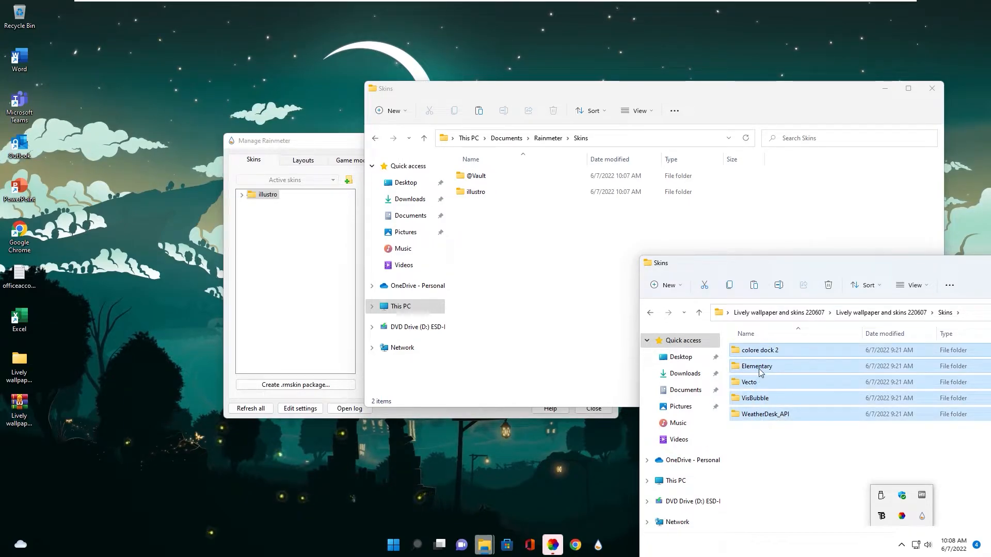
pyautogui.rightClick(752, 354)
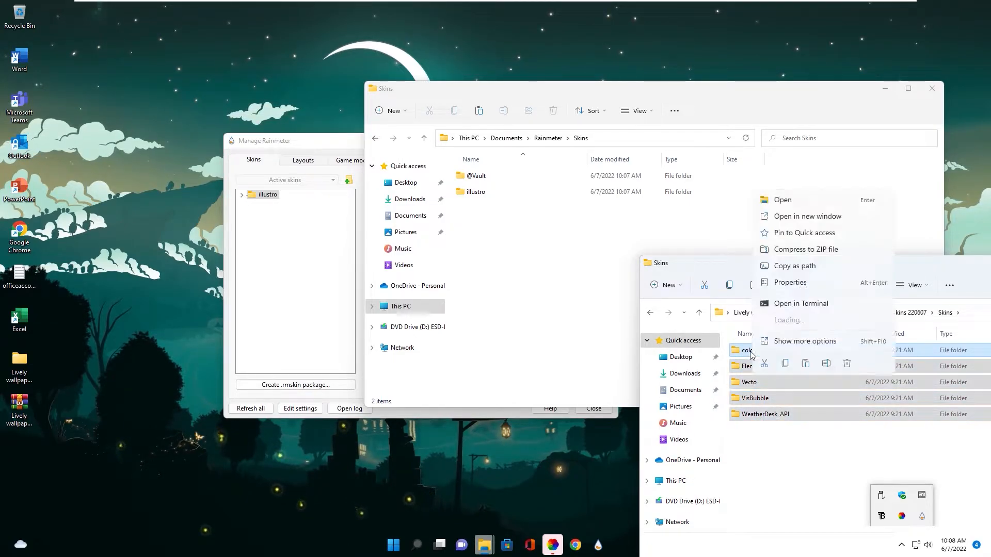
pyautogui.click(792, 341)
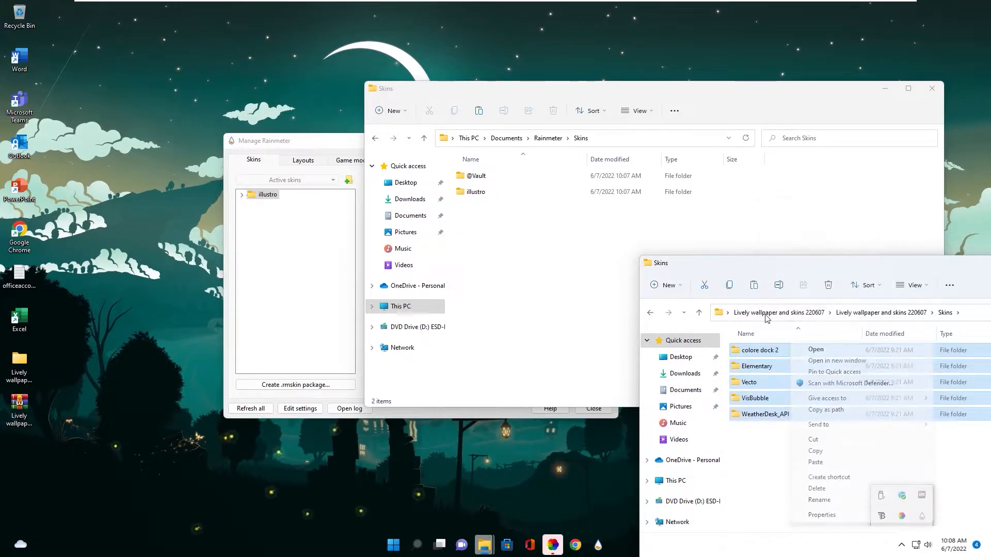
pyautogui.click(815, 451)
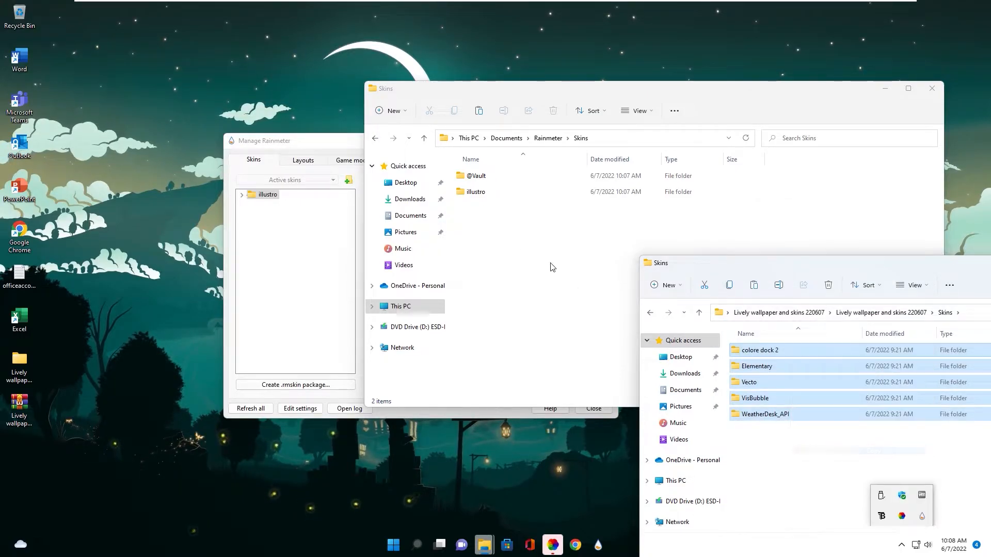
pyautogui.click(514, 237)
pyautogui.rightClick(488, 229)
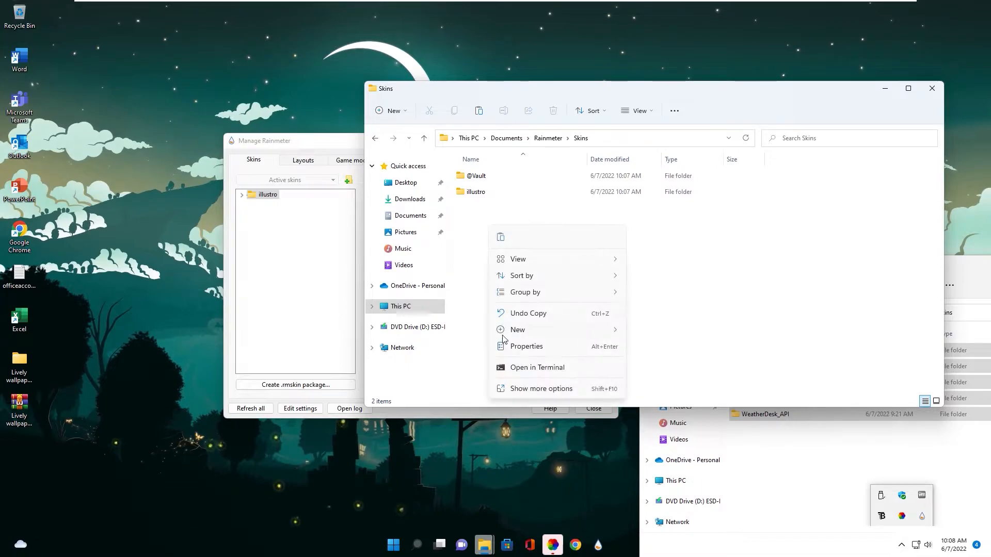
pyautogui.click(519, 393)
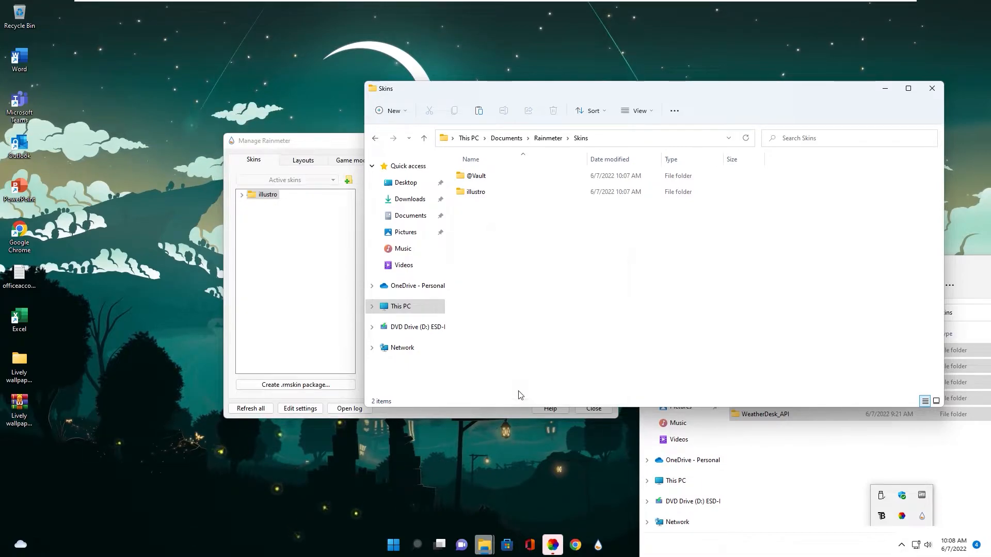
pyautogui.click(534, 305)
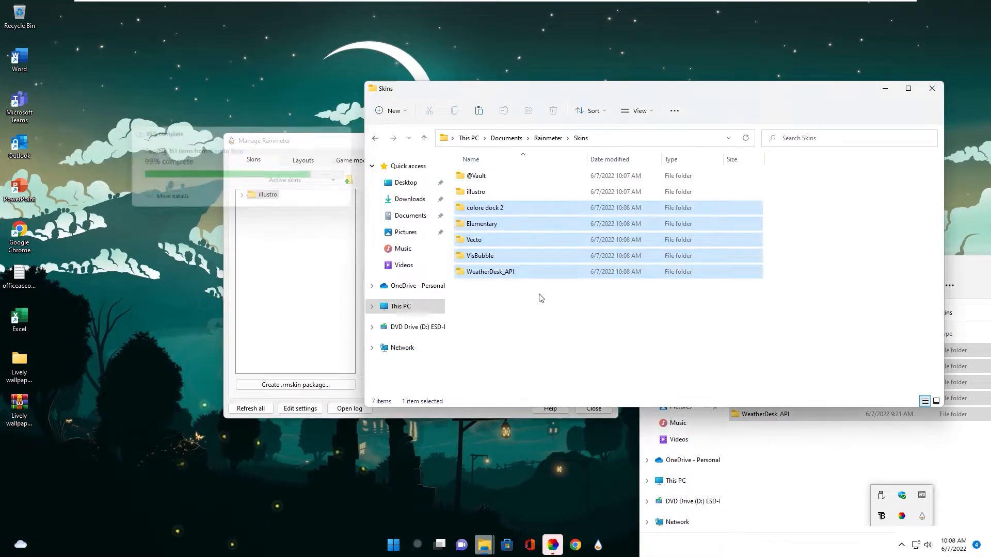
# Refresh all skins in Manage Rainmeter and minimize both Skins folder windows
pyautogui.moveTo(505, 97); pyautogui.dragTo(338, 72)
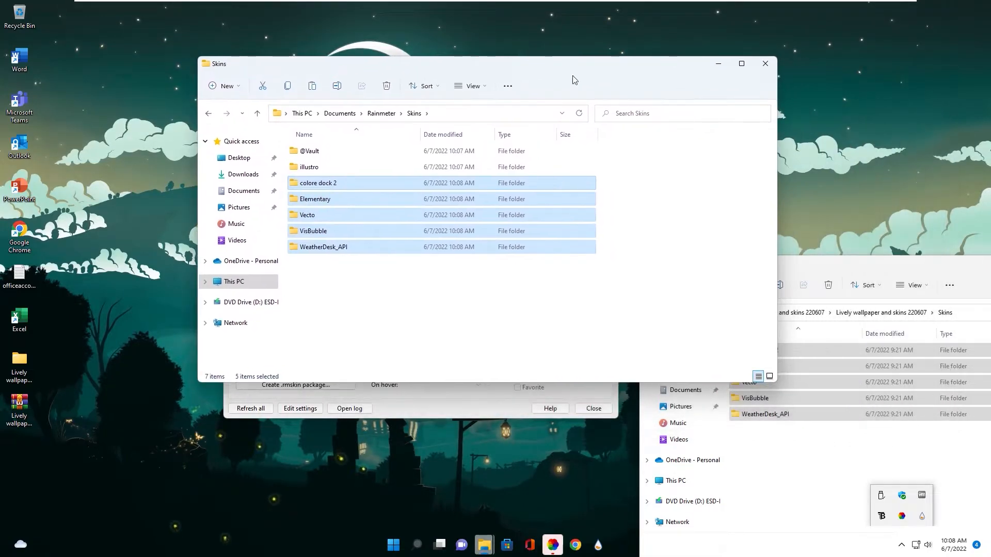
pyautogui.click(717, 67)
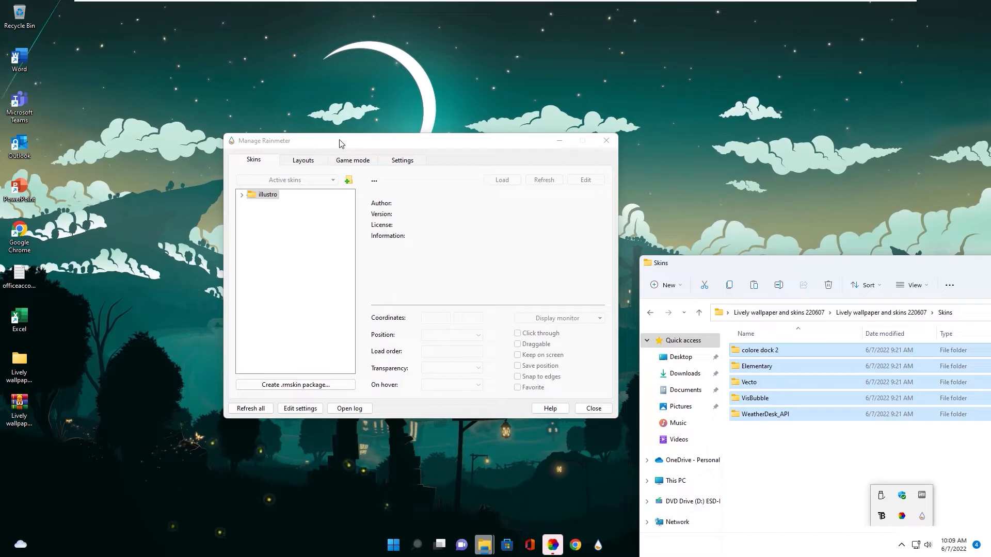
pyautogui.moveTo(340, 143); pyautogui.dragTo(336, 143)
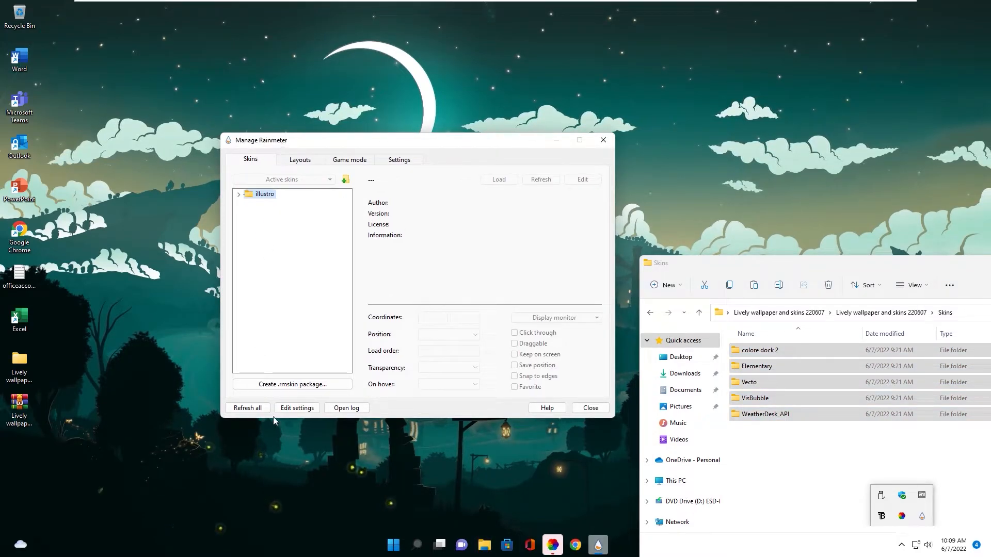
pyautogui.click(246, 410)
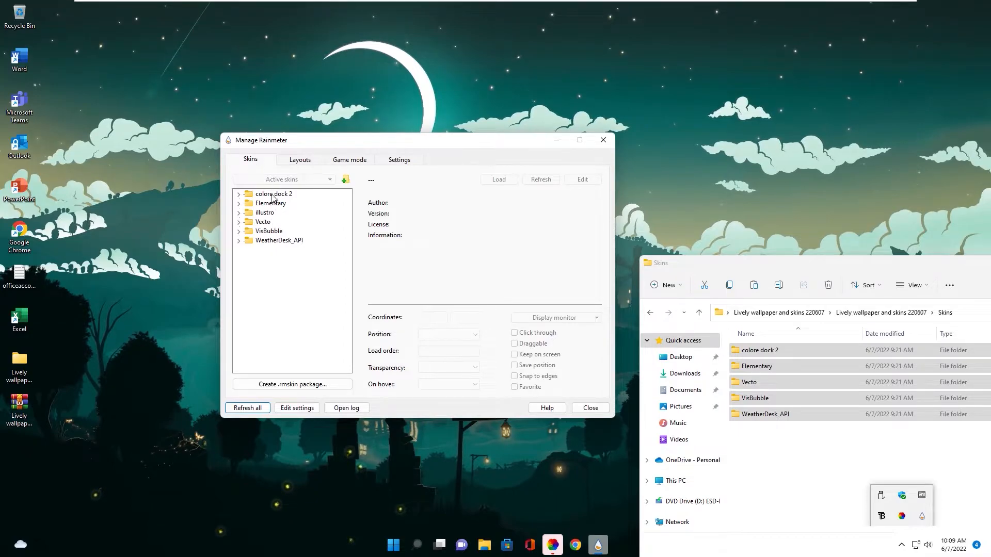
pyautogui.moveTo(794, 268); pyautogui.dragTo(585, 259)
pyautogui.click(954, 255)
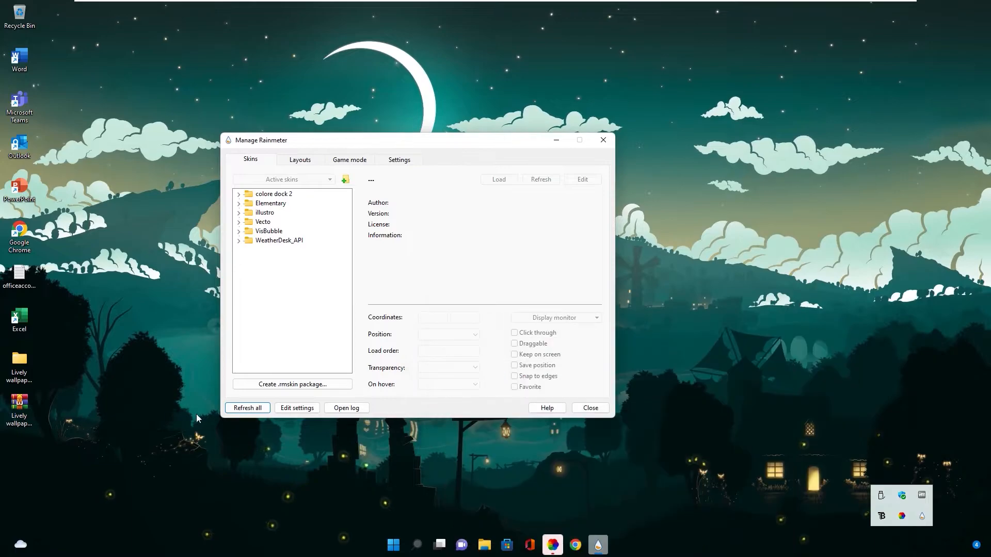
# Load the chrome.ini skin from the chrome folder of colore dock 2
pyautogui.click(597, 545)
pyautogui.moveTo(342, 141); pyautogui.dragTo(316, 178)
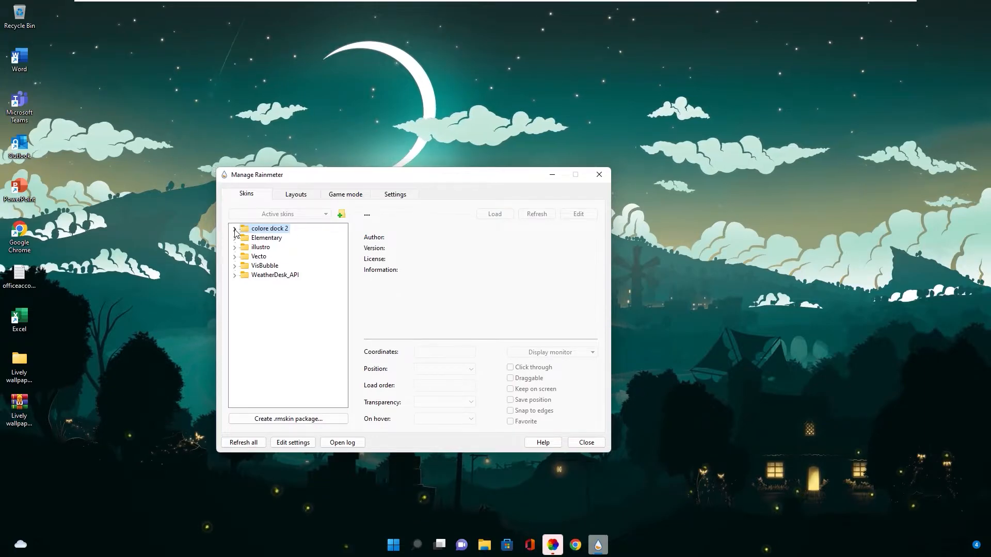
pyautogui.click(235, 229)
pyautogui.scroll(-2, 263, 269)
pyautogui.scroll(2, 263, 268)
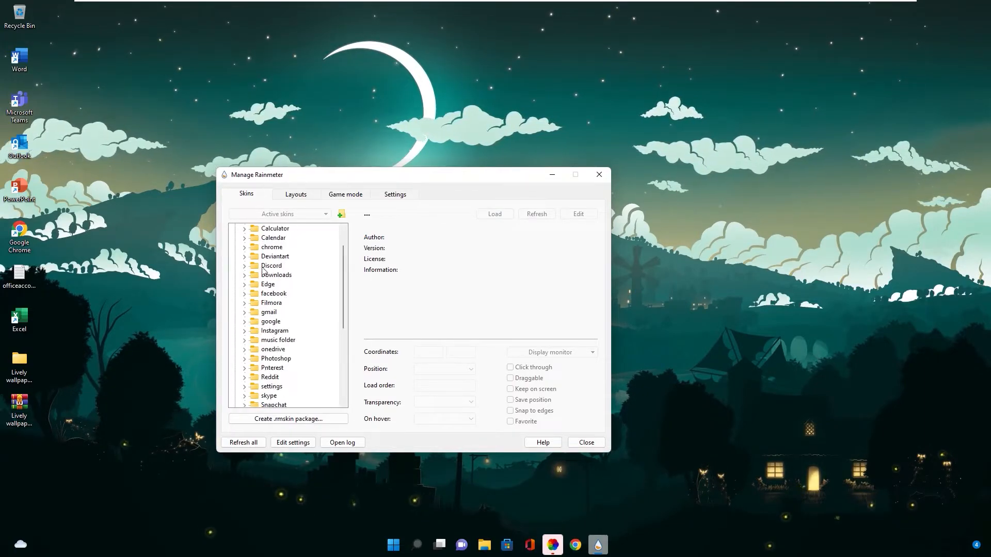
pyautogui.scroll(-5, 266, 300)
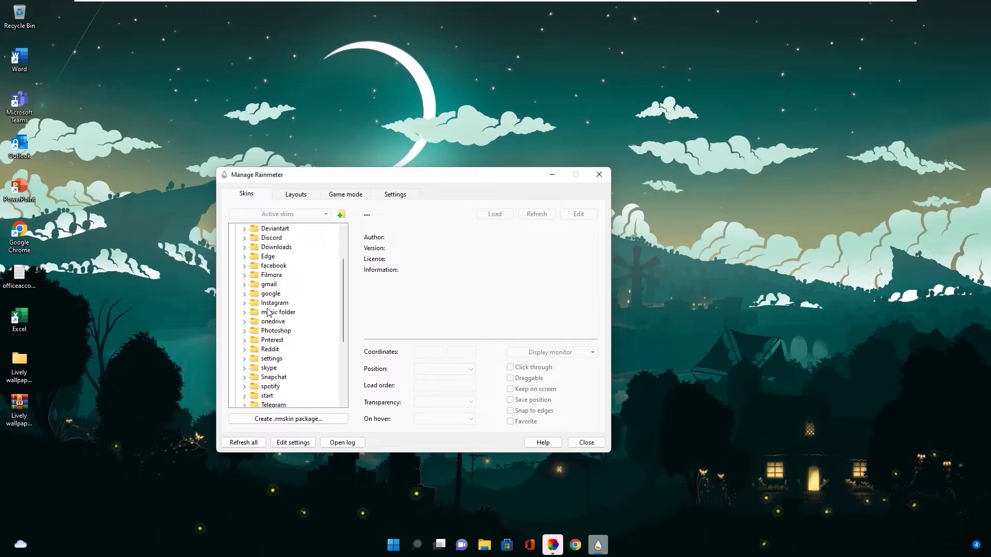
pyautogui.scroll(5, 279, 268)
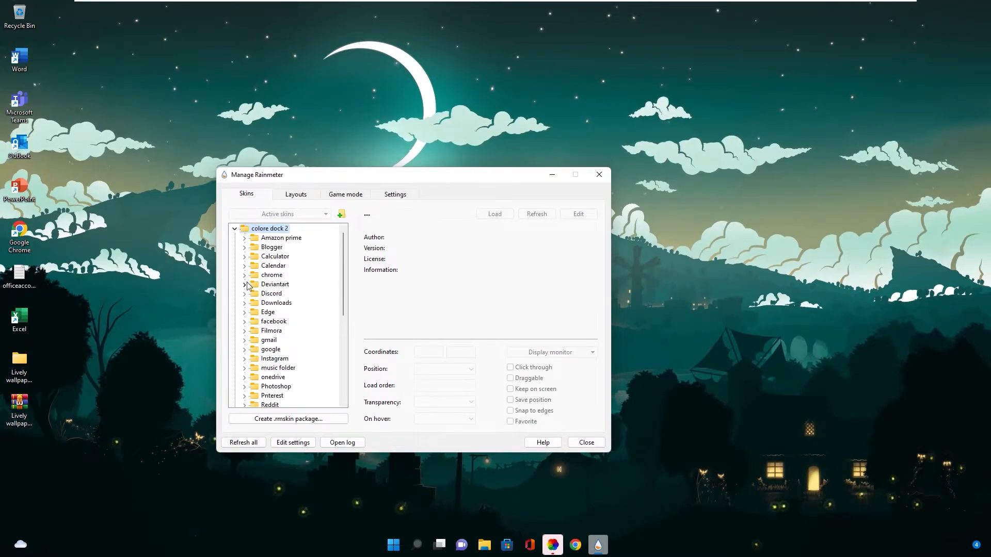
pyautogui.click(244, 275)
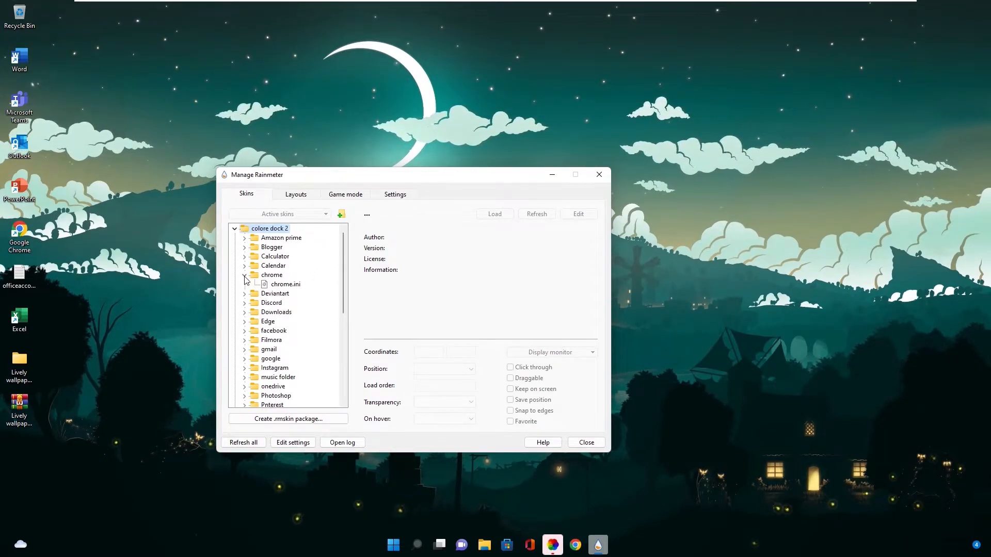
pyautogui.rightClick(282, 286)
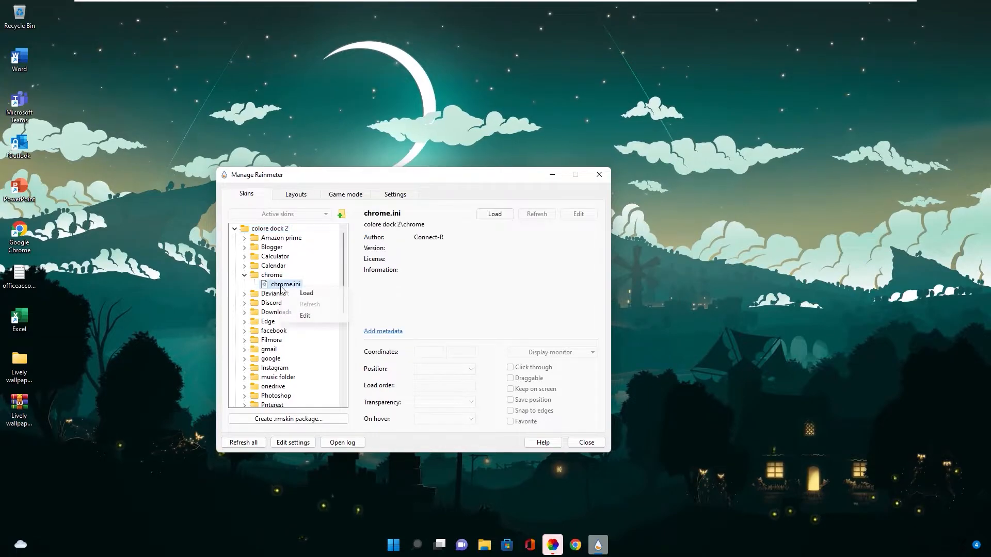
pyautogui.click(308, 295)
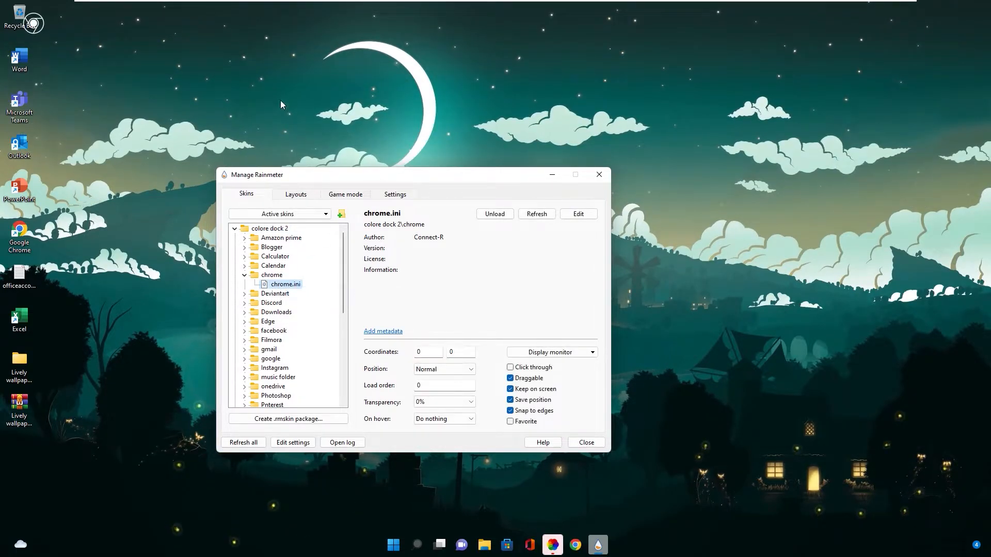
# Place the Chrome skin inside the wallpaper's crescent moon at about 675, 85 and set its position to On desktop
pyautogui.moveTo(33, 24); pyautogui.dragTo(382, 68)
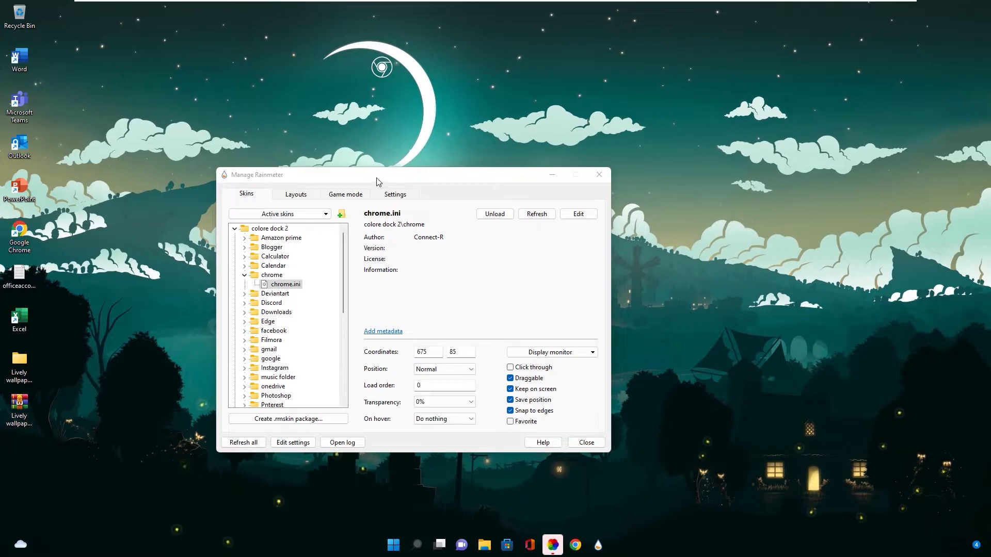
pyautogui.moveTo(377, 181); pyautogui.dragTo(365, 170)
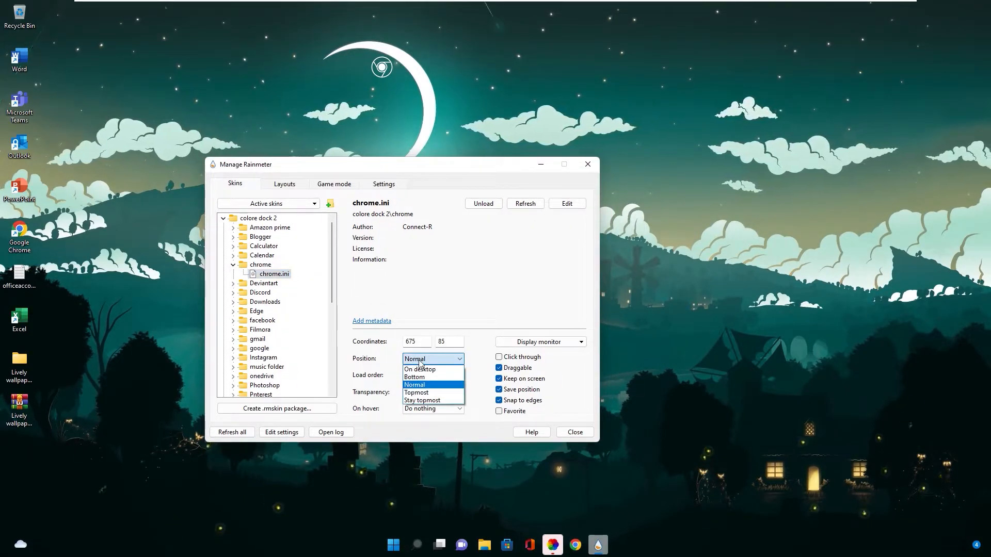
pyautogui.click(420, 369)
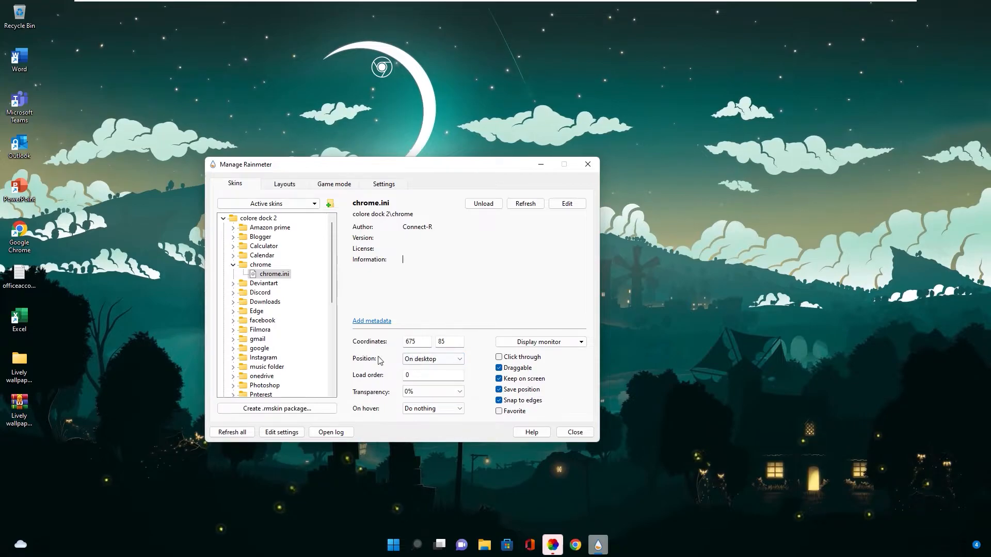
pyautogui.click(233, 265)
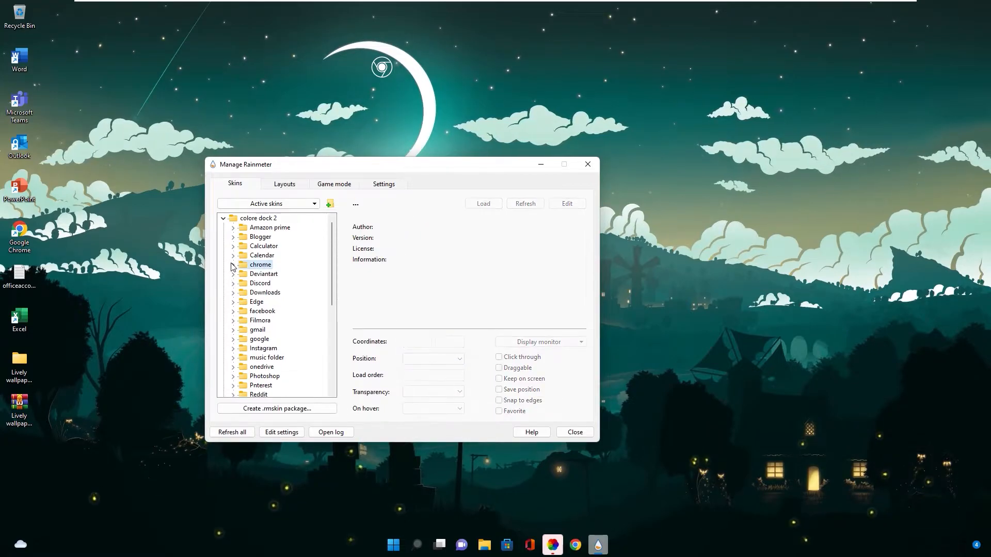
# Load the Edge.ini skin from colore dock 2 and set its position to On desktop
pyautogui.click(233, 302)
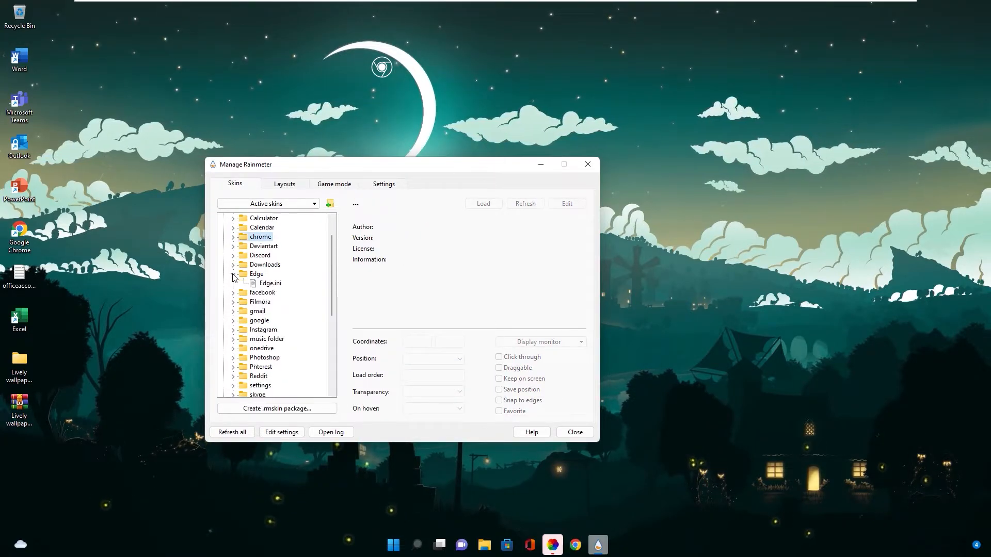
pyautogui.click(270, 283)
pyautogui.click(433, 359)
pyautogui.click(420, 369)
pyautogui.click(233, 274)
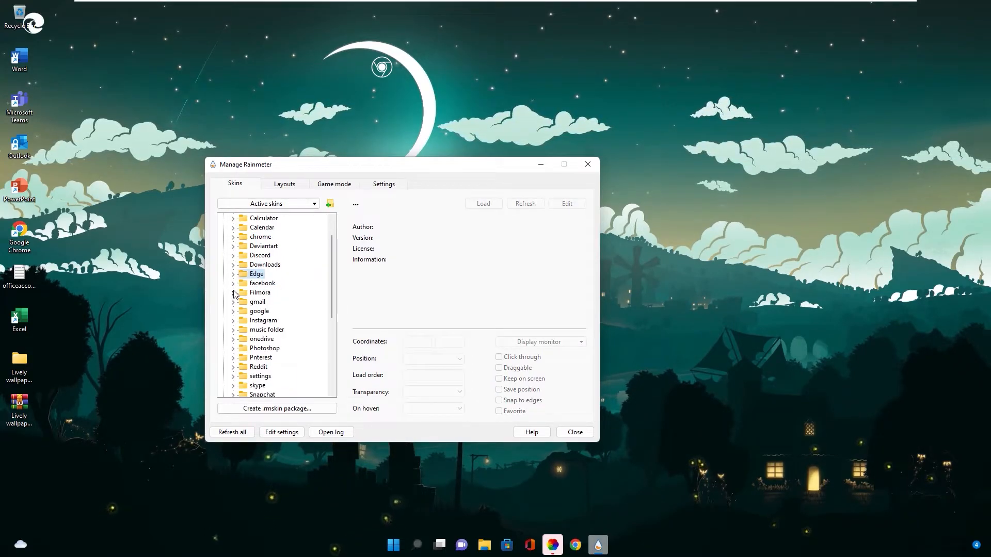
# Load the This PC.ini skin with its position set to On desktop, and collapse the colore dock 2 folder
pyautogui.scroll(-1, 238, 330)
pyautogui.scroll(-3, 238, 335)
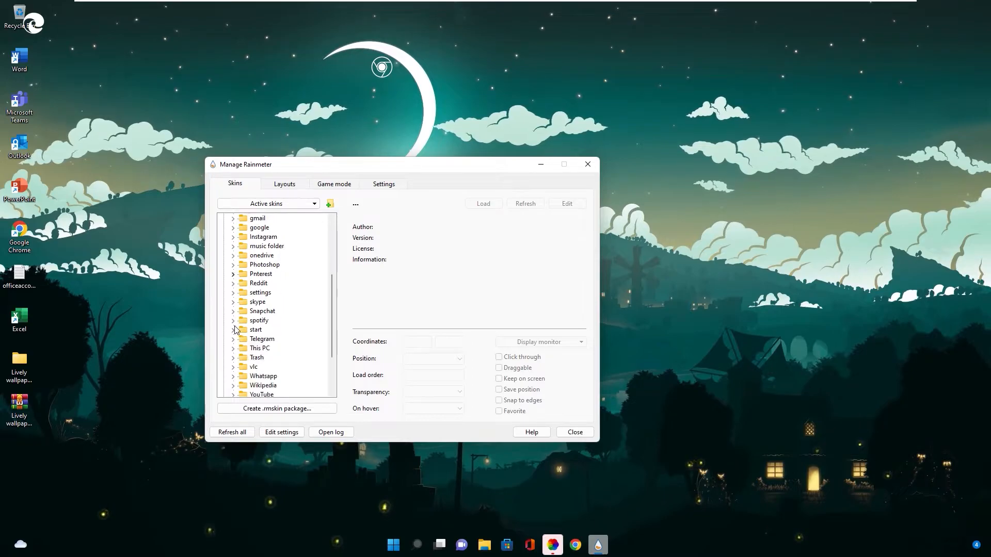
pyautogui.click(232, 320)
pyautogui.rightClick(273, 330)
pyautogui.click(284, 337)
pyautogui.click(433, 360)
pyautogui.click(429, 403)
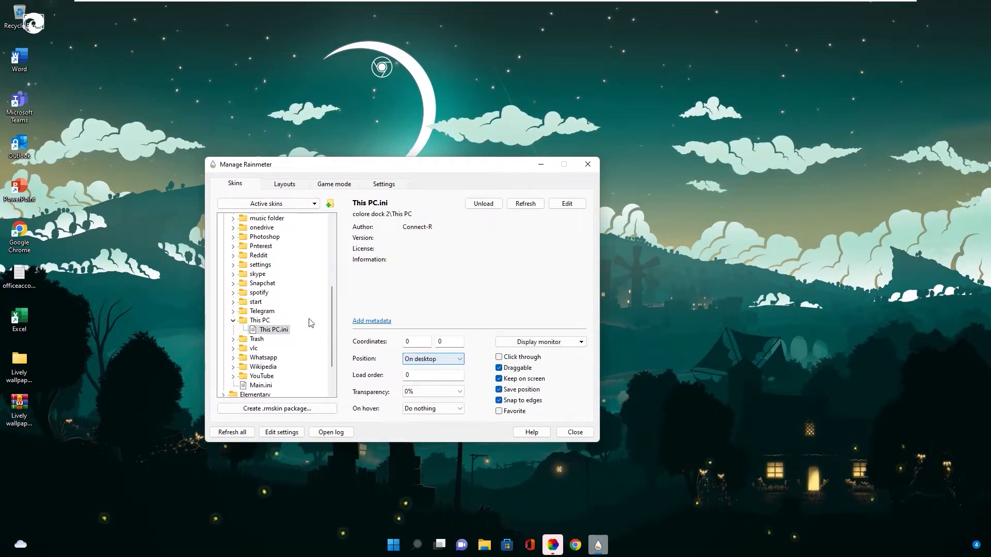
pyautogui.scroll(1, 242, 293)
pyautogui.click(224, 219)
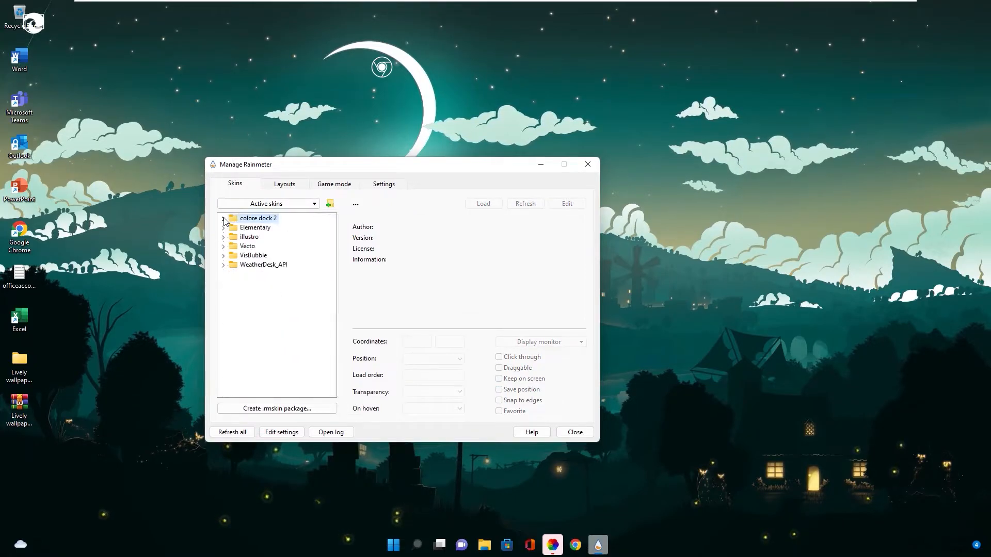
# Load the analog.ini clock skin from Elementary's Analog folder
pyautogui.moveTo(268, 164); pyautogui.dragTo(269, 182)
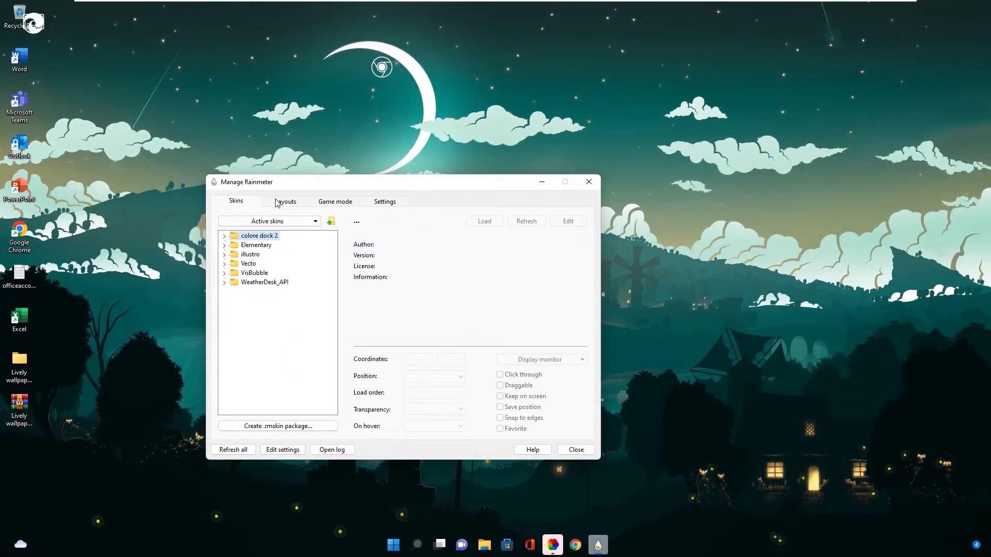
pyautogui.moveTo(298, 186); pyautogui.dragTo(299, 195)
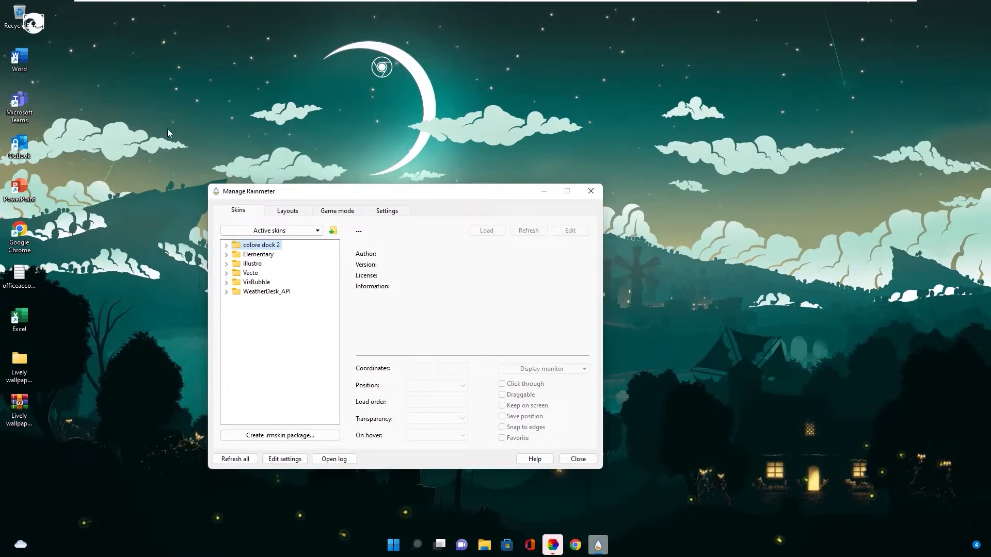
pyautogui.click(227, 255)
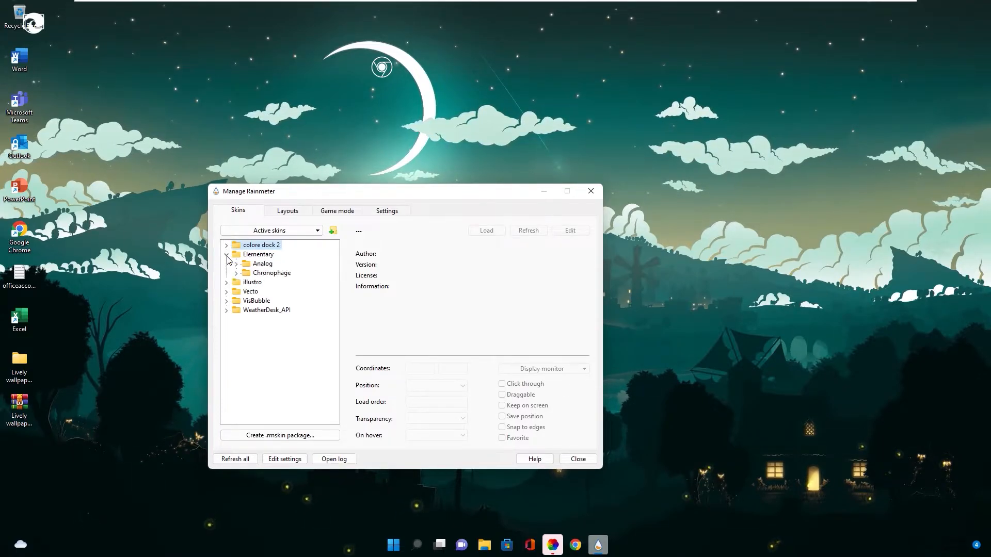
pyautogui.click(237, 264)
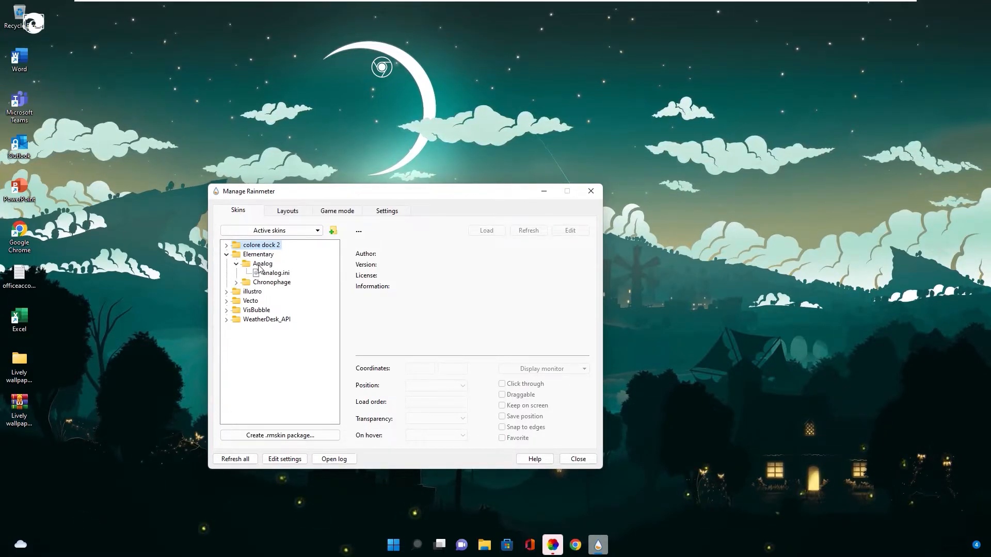
pyautogui.rightClick(273, 273)
pyautogui.click(289, 282)
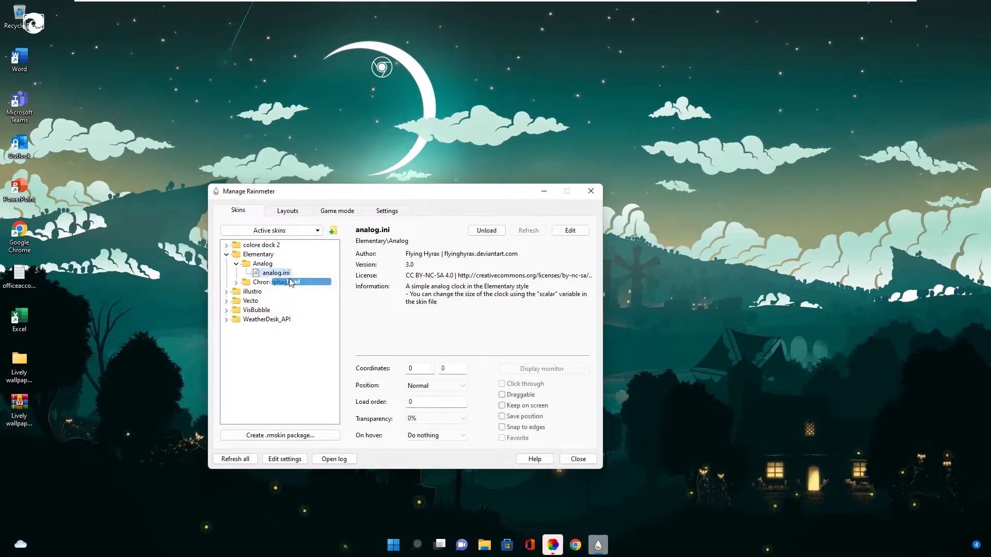
# Place the analog clock beside the crescent moon at about 385, 112 and set its position to On desktop
pyautogui.moveTo(49, 49); pyautogui.dragTo(247, 106)
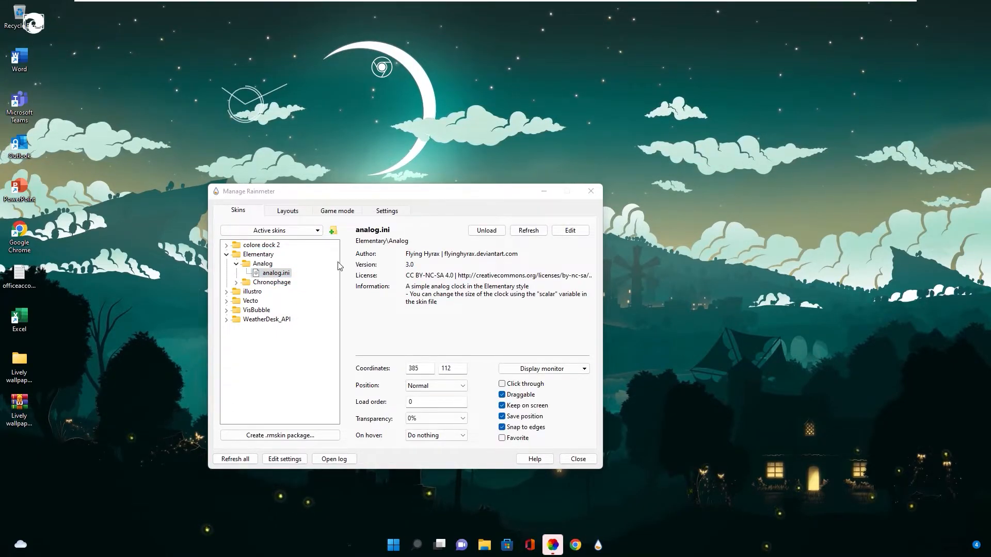
pyautogui.click(431, 386)
pyautogui.click(434, 430)
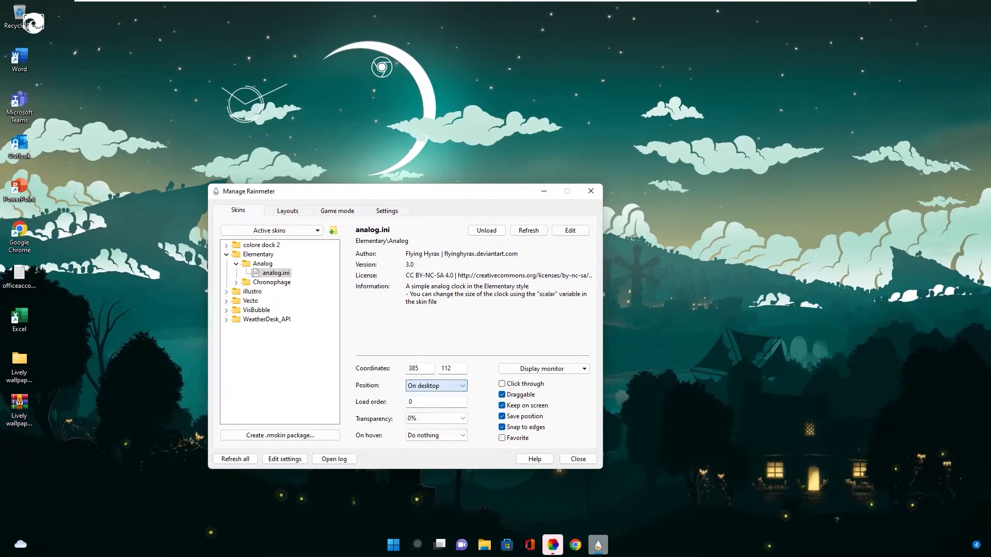
pyautogui.click(236, 264)
# Load the chrono.ini date skin from Elementary's Chronophage folder
pyautogui.click(236, 273)
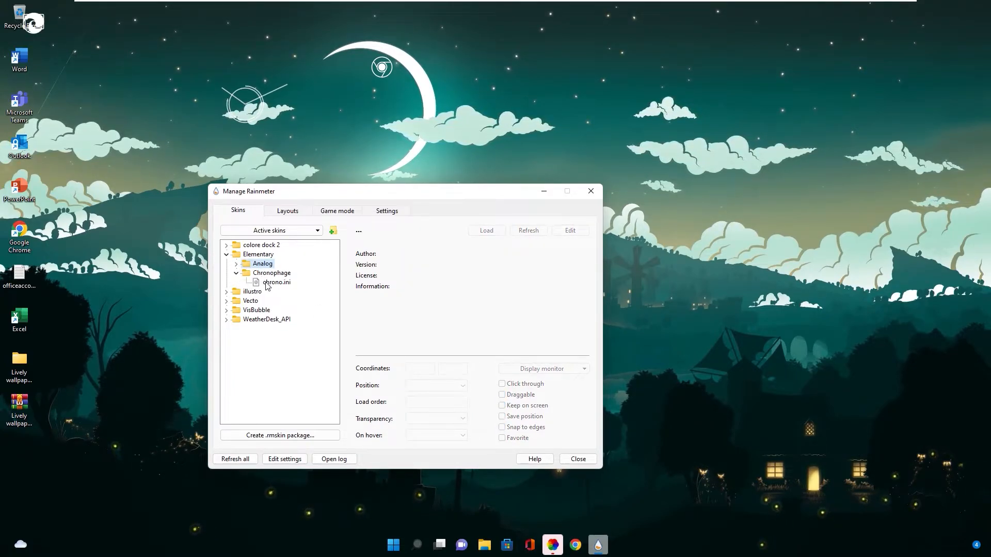
pyautogui.rightClick(266, 283)
pyautogui.click(292, 289)
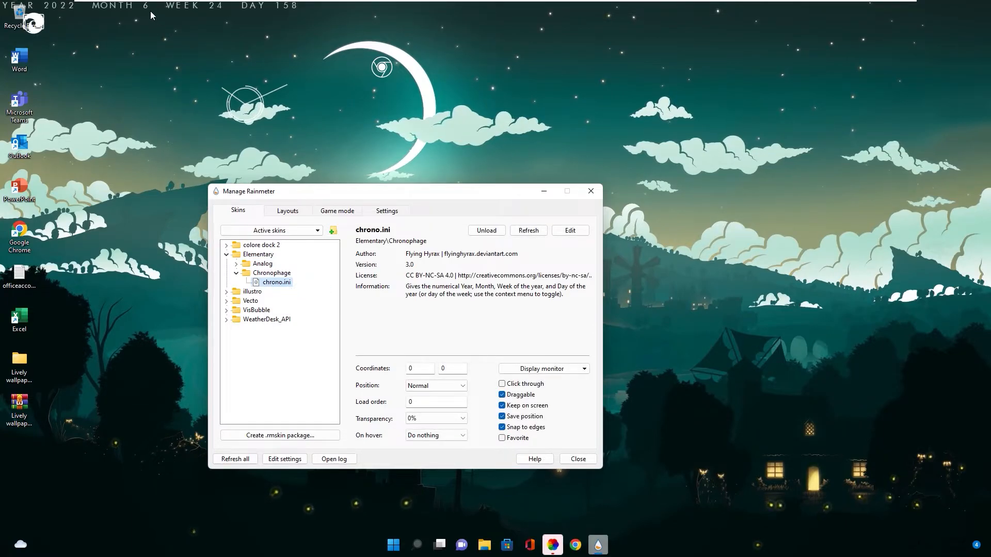
# Place the chrono.ini date line at about 535, 216 and set its position to On desktop
pyautogui.moveTo(196, 46); pyautogui.dragTo(423, 120)
pyautogui.click(434, 385)
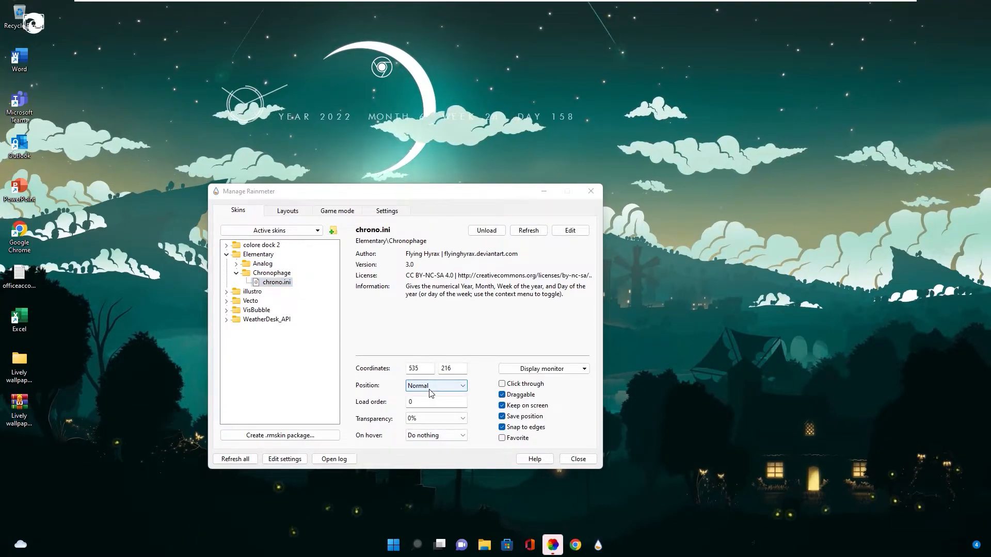
pyautogui.click(423, 397)
pyautogui.click(226, 255)
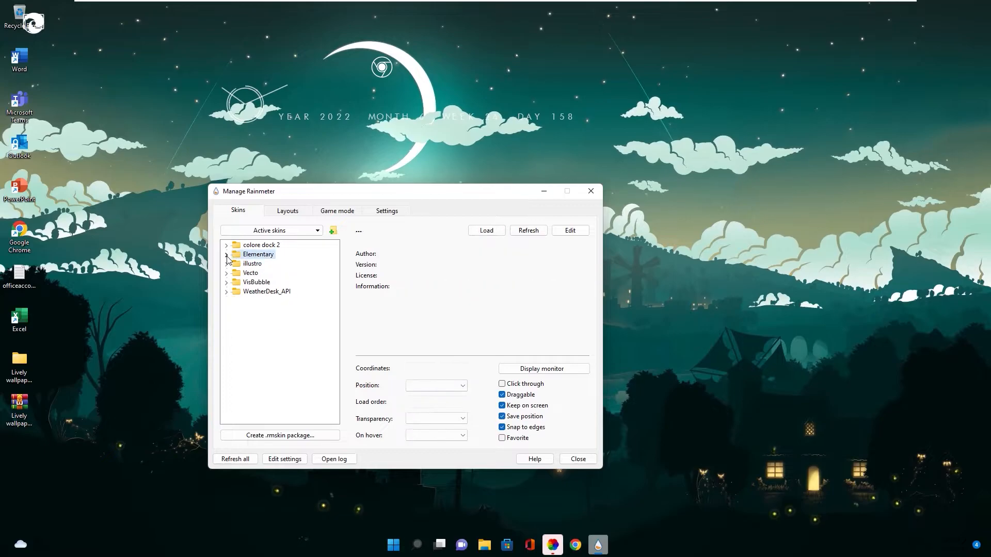
# Load the Date.ini skin from Vecto's Date folder
pyautogui.click(226, 273)
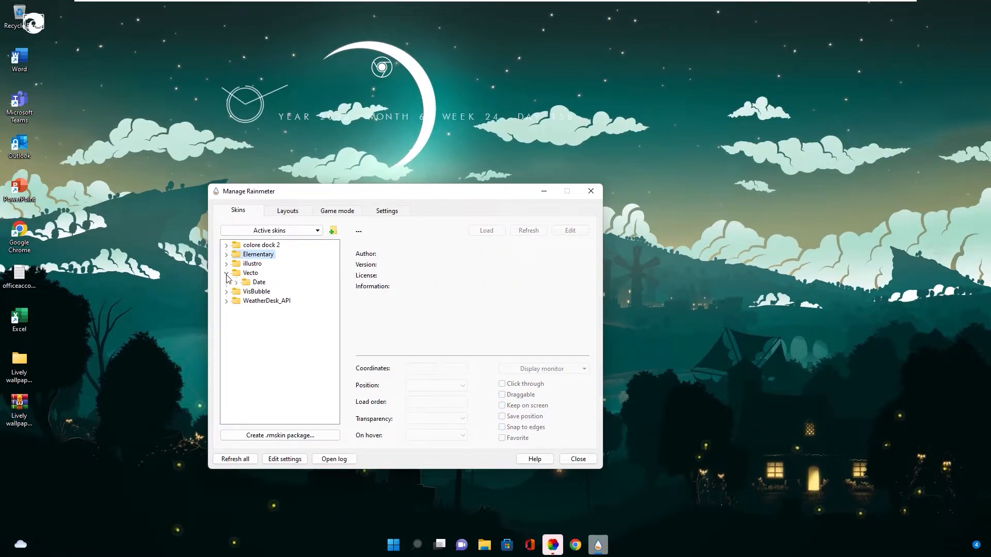
pyautogui.click(237, 283)
pyautogui.rightClick(270, 292)
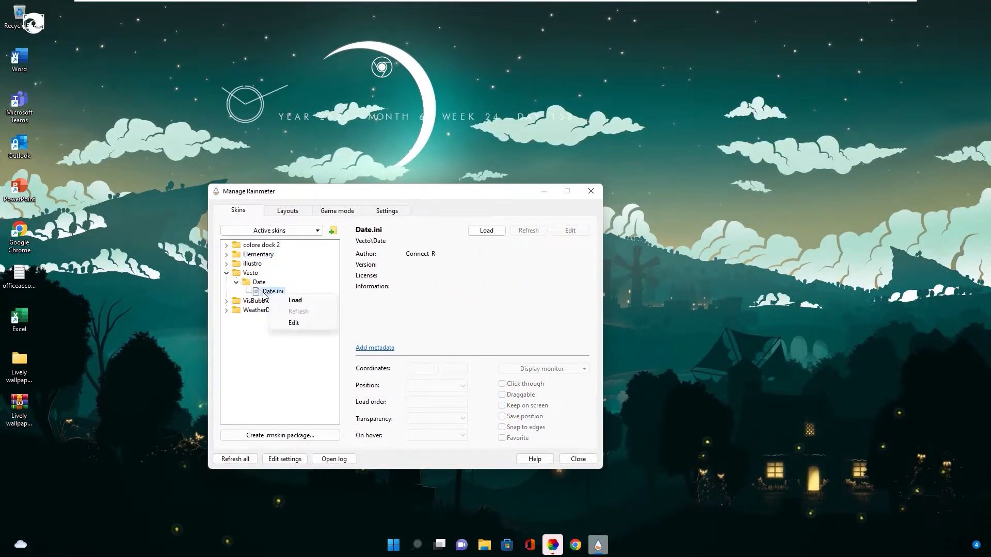
pyautogui.click(283, 299)
# Place the Vecto Date skin in the upper-right area of the desktop and choose its Position setting
pyautogui.moveTo(106, 61); pyautogui.dragTo(655, 130)
pyautogui.click(423, 392)
pyautogui.click(430, 427)
pyautogui.click(226, 273)
# Load the BarExtrude.ini visualizer skin from VisBubble and collapse that folder
pyautogui.click(227, 283)
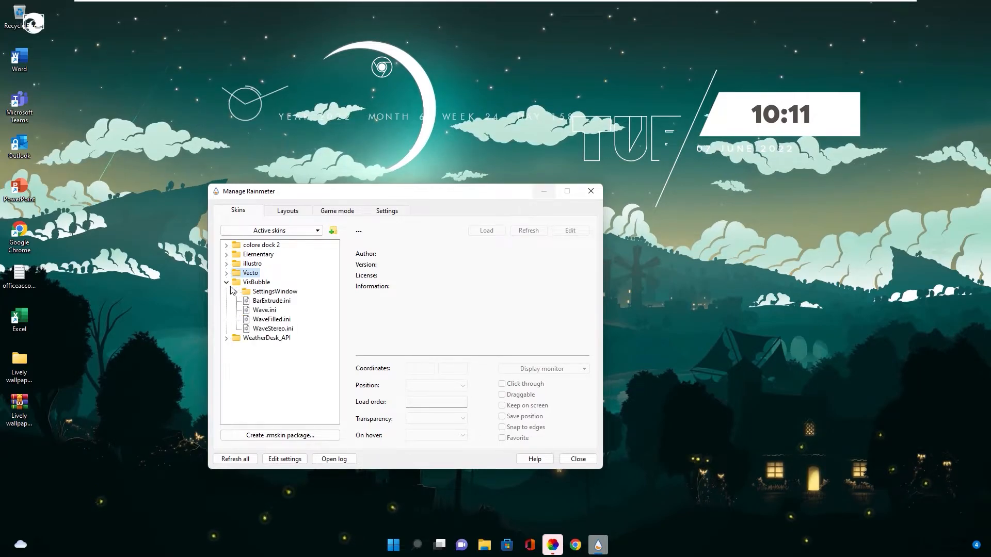
pyautogui.rightClick(263, 302)
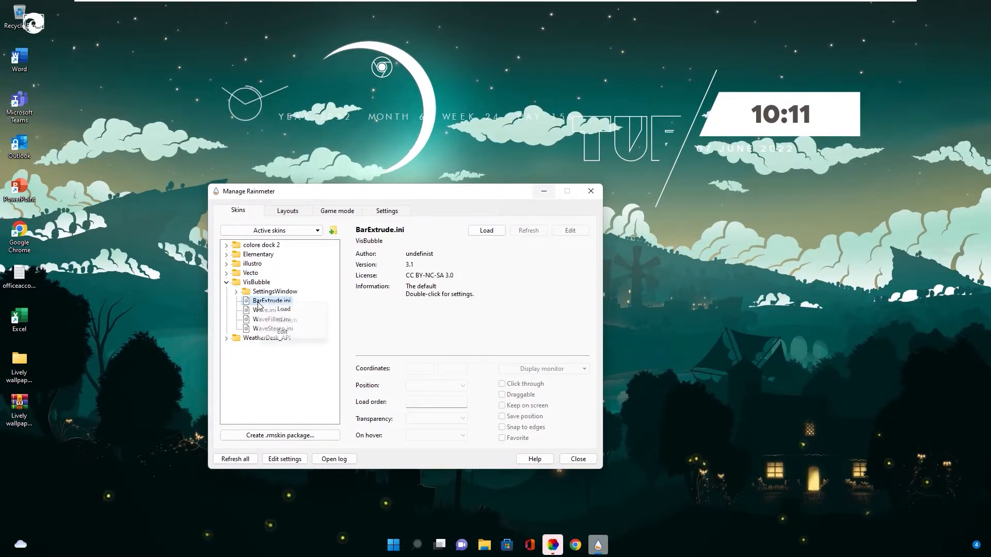
pyautogui.click(284, 309)
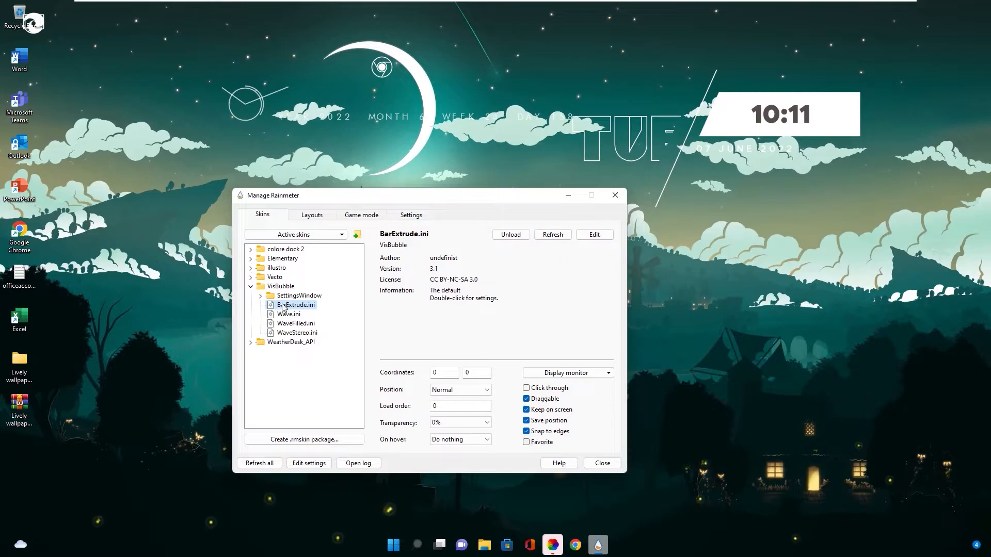
pyautogui.click(250, 287)
# Load the WeatherDesk.ini weather skin from the WeatherDesk_API folder
pyautogui.click(251, 296)
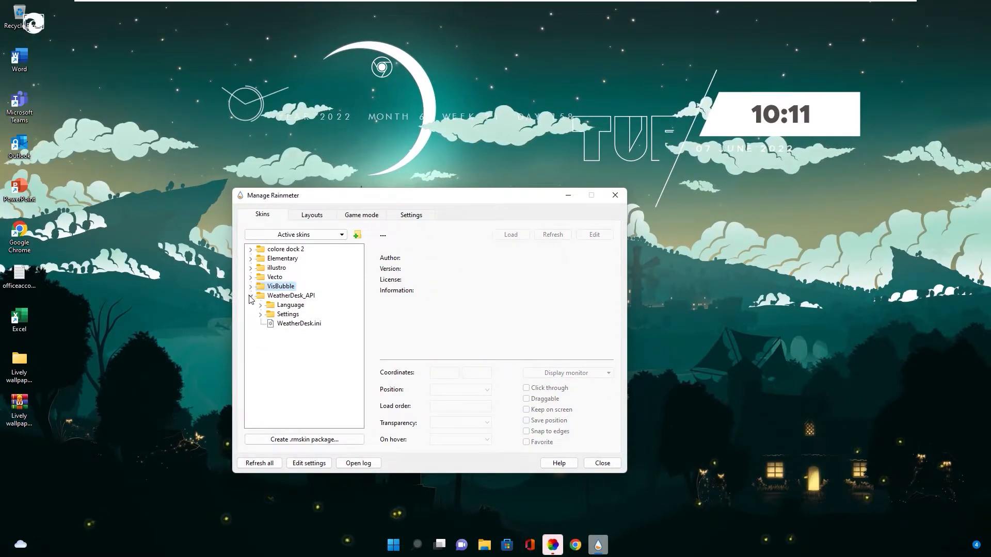
pyautogui.rightClick(289, 325)
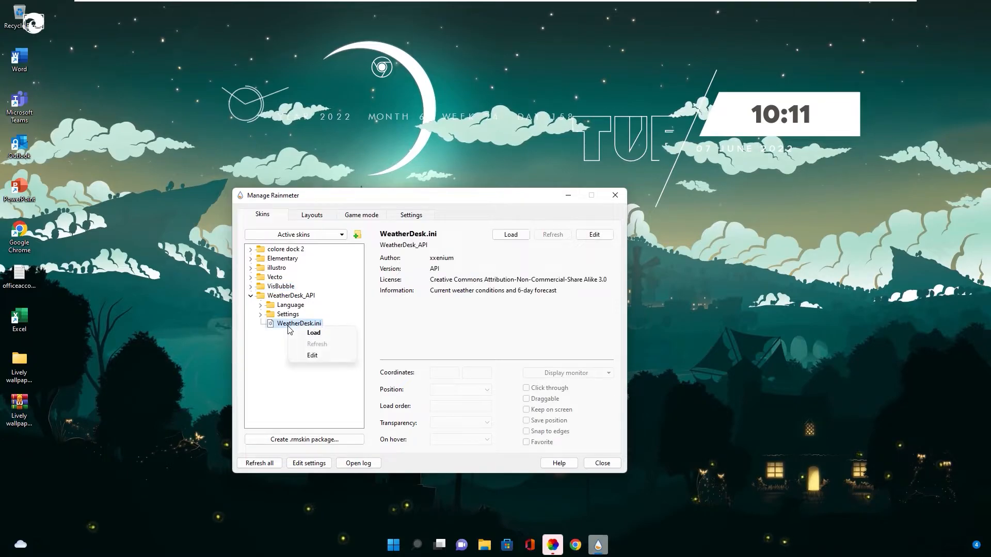
pyautogui.click(314, 334)
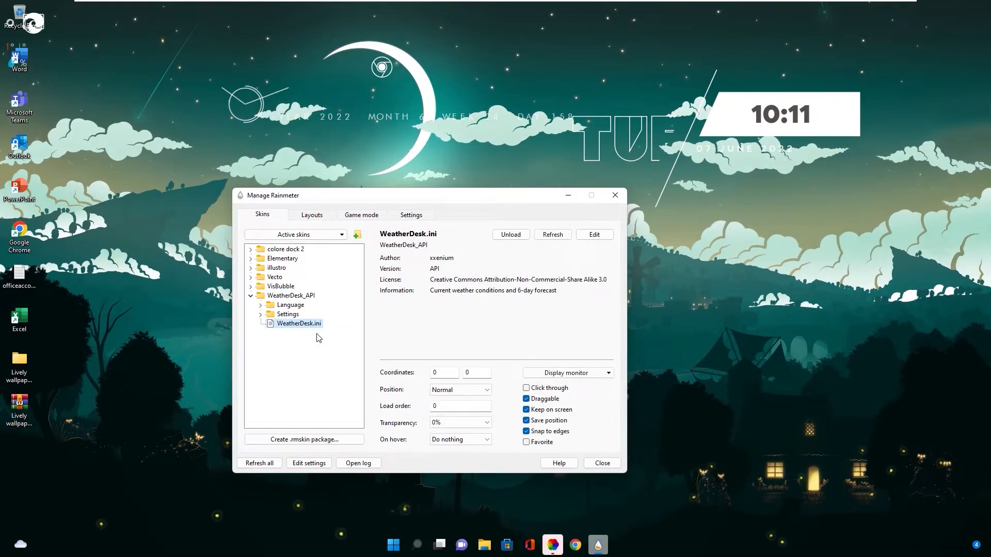
# Set the position of the WeatherDesk.ini and BarExtrude.ini skins to On desktop and collapse their folders
pyautogui.click(460, 390)
pyautogui.click(442, 403)
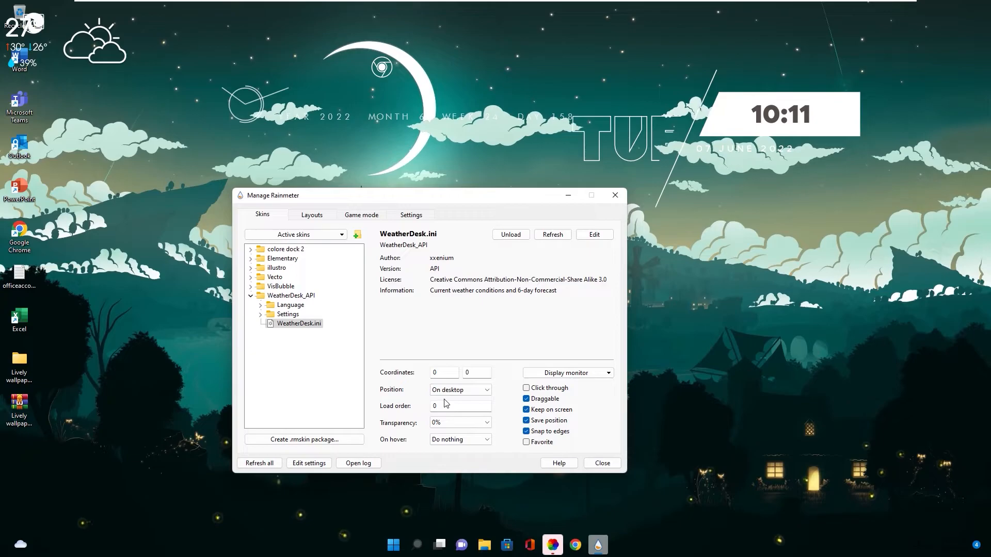
pyautogui.click(251, 295)
pyautogui.click(251, 286)
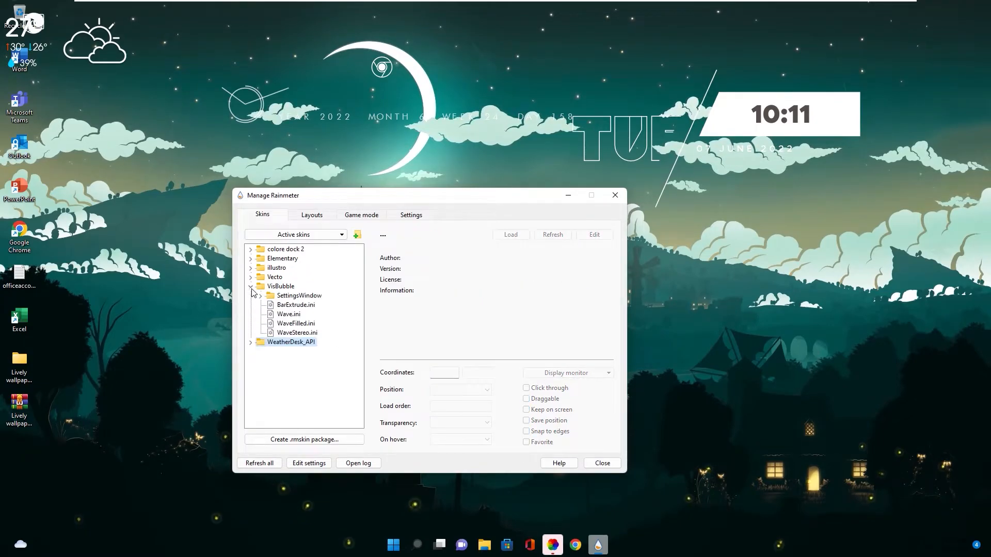
pyautogui.click(293, 305)
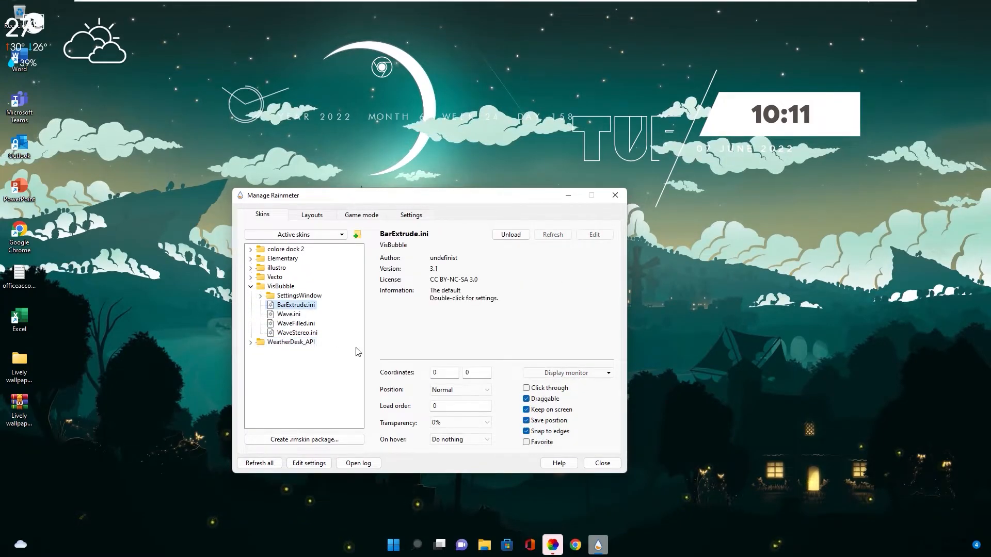
pyautogui.click(251, 286)
# Minimize the Manage Rainmeter window and move the weather skin from the desktop corner to the middle of the wallpaper
pyautogui.click(572, 196)
pyautogui.moveTo(97, 44); pyautogui.dragTo(582, 311)
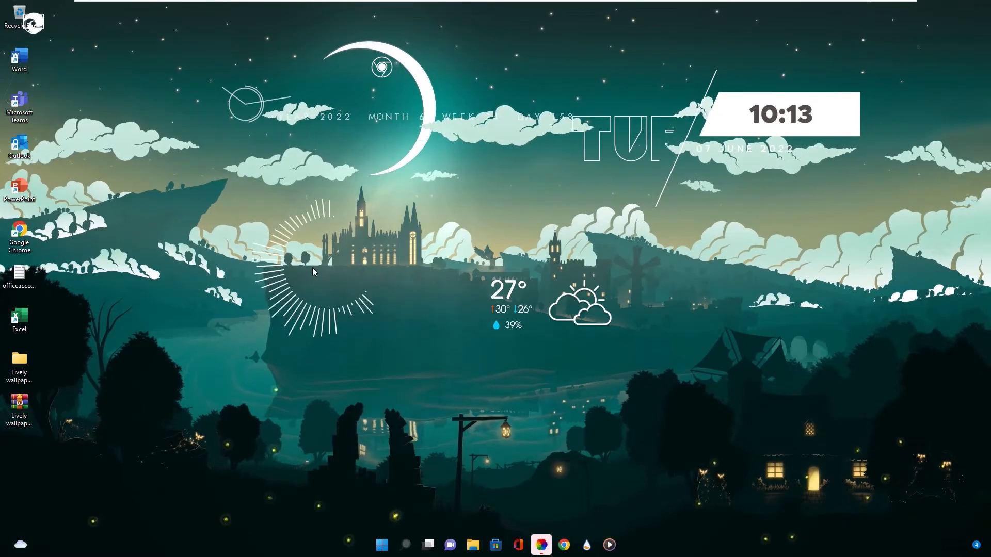
pyautogui.click(176, 202)
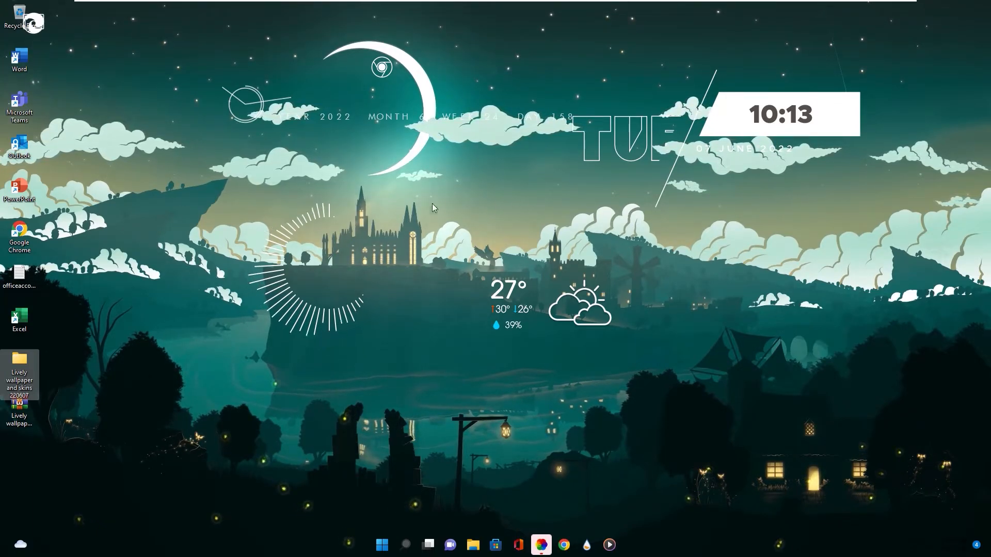
# Hide all desktop icons through the desktop's view options
pyautogui.click(90, 80)
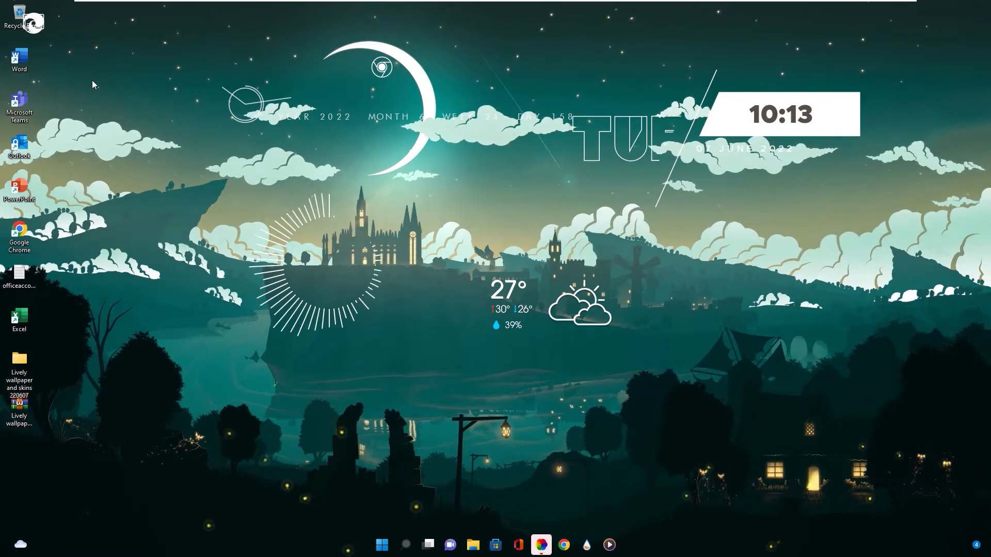
pyautogui.rightClick(92, 80)
pyautogui.moveTo(136, 110)
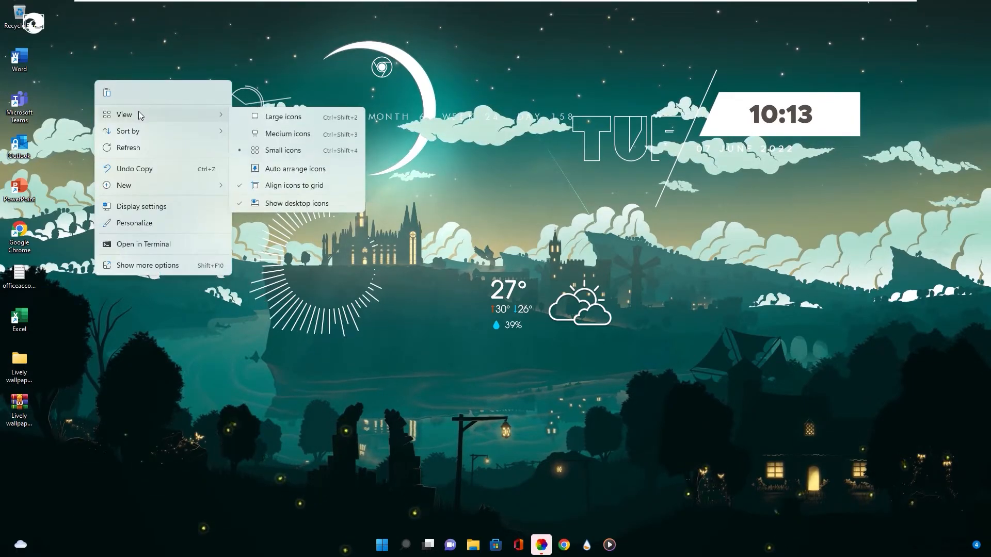
pyautogui.click(268, 205)
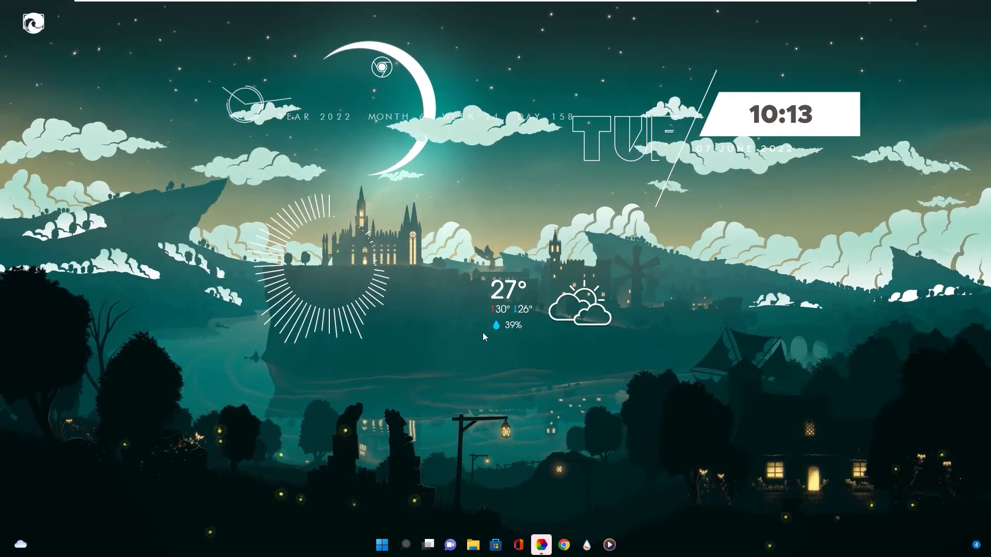
# Move the weather and visualizer skins to the wallpaper's right side and the weekday clock skin below the castle cliff
pyautogui.moveTo(578, 310); pyautogui.dragTo(878, 320)
pyautogui.moveTo(681, 147); pyautogui.dragTo(488, 382)
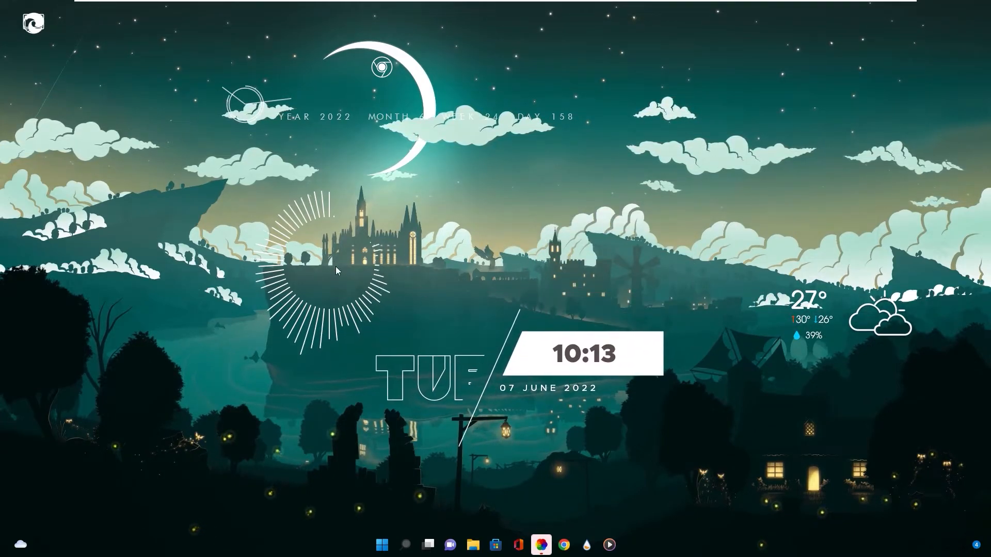
pyautogui.moveTo(336, 267); pyautogui.dragTo(767, 219)
pyautogui.moveTo(488, 383); pyautogui.dragTo(344, 367)
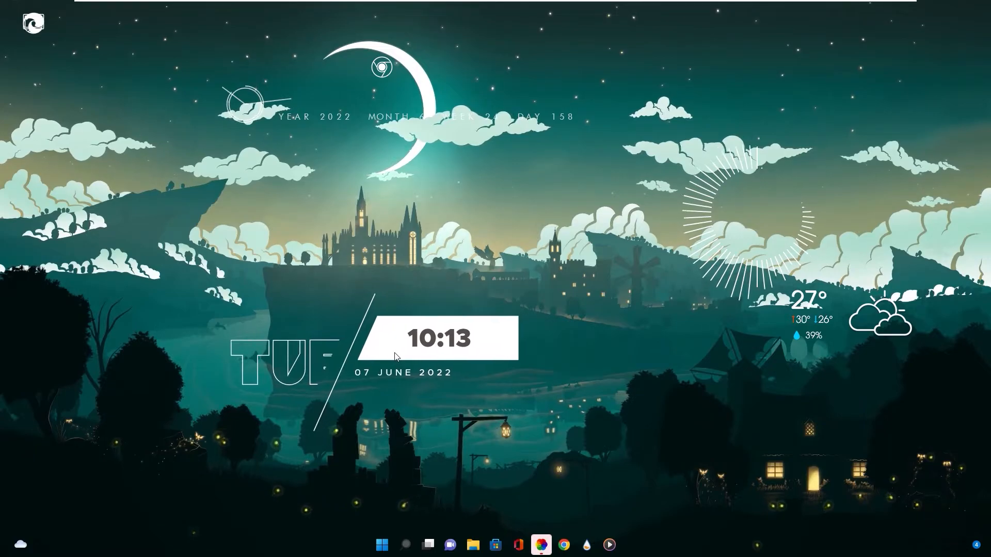
# Rearrange the skins around the moon: analog clock inside its crescent, visualizer to its left, weather to its right, year line across the castle
pyautogui.moveTo(351, 123); pyautogui.dragTo(439, 250)
pyautogui.moveTo(247, 103); pyautogui.dragTo(368, 111)
pyautogui.moveTo(382, 68); pyautogui.dragTo(111, 41)
pyautogui.moveTo(705, 240); pyautogui.dragTo(205, 175)
pyautogui.moveTo(867, 328); pyautogui.dragTo(538, 128)
# Place the Chrome and Edge dock icons over the lower-right trees and the computer icon over the lower-left tree
pyautogui.moveTo(120, 45); pyautogui.dragTo(705, 424)
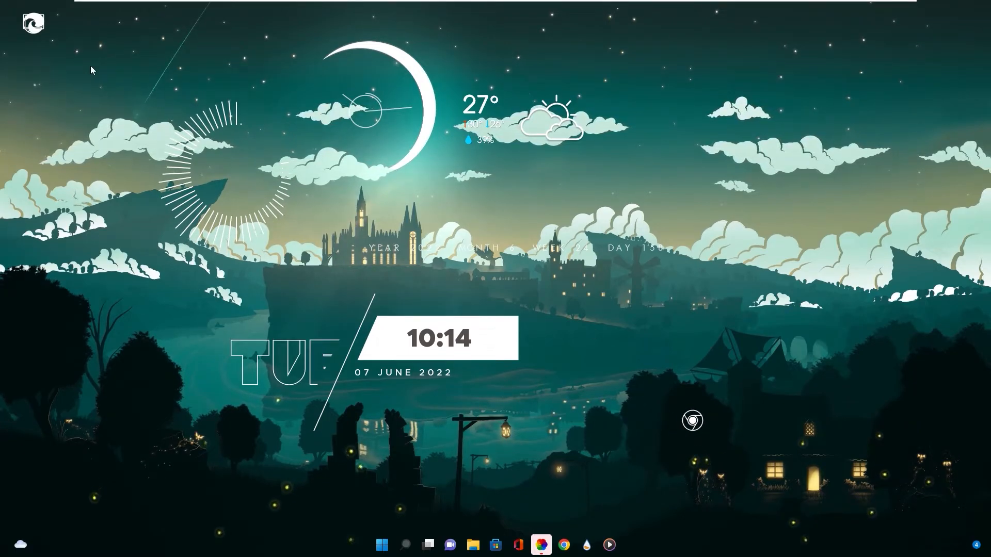
pyautogui.moveTo(37, 27); pyautogui.dragTo(929, 413)
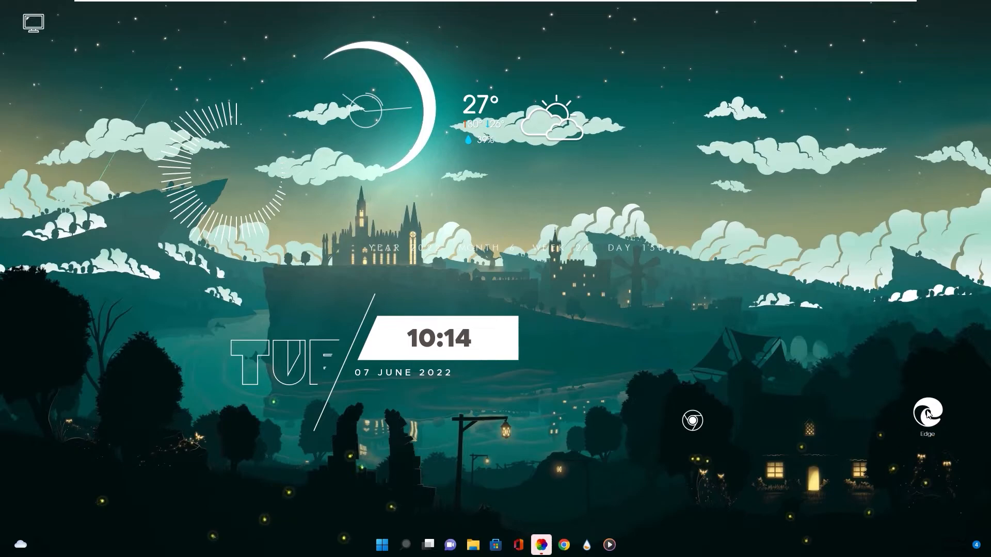
pyautogui.moveTo(33, 23); pyautogui.dragTo(133, 382)
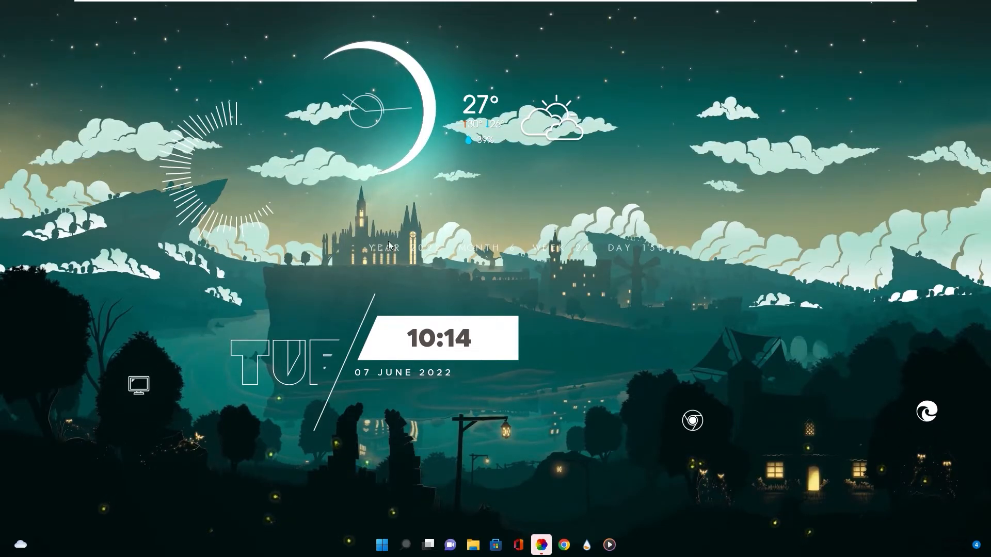
# Place the year, month, week and day line beneath the weather skin and nudge the weekday clock slightly downward
pyautogui.moveTo(473, 249); pyautogui.dragTo(528, 168)
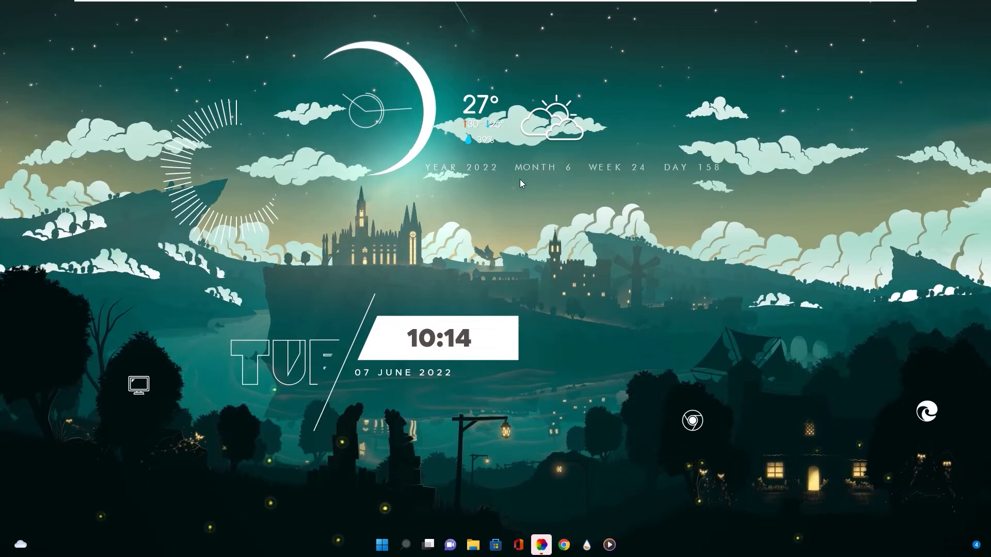
pyautogui.moveTo(413, 347); pyautogui.dragTo(414, 358)
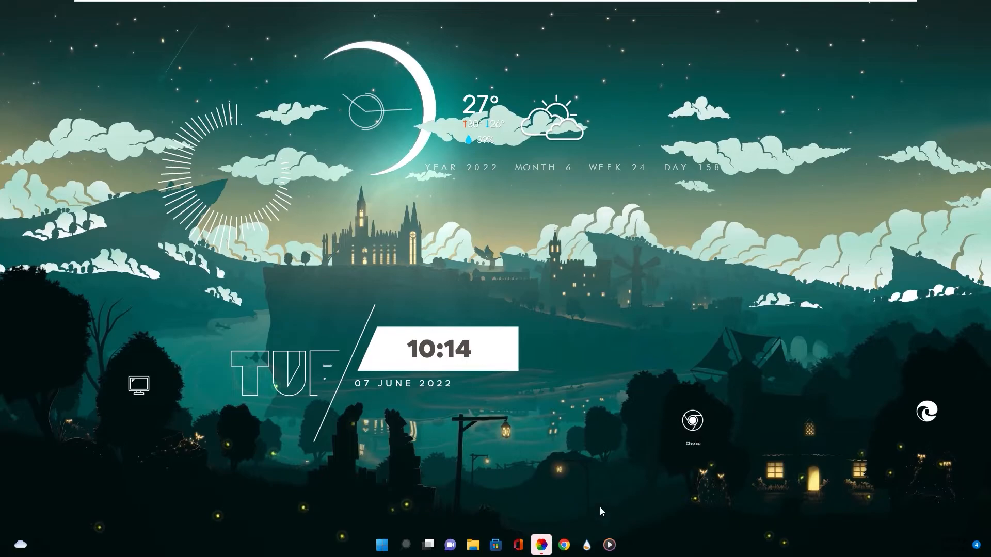
# Load Settings.ini from WeatherDesk_API's Settings folder in Rainmeter and move the Weather Desk settings panel into clear view
pyautogui.click(587, 548)
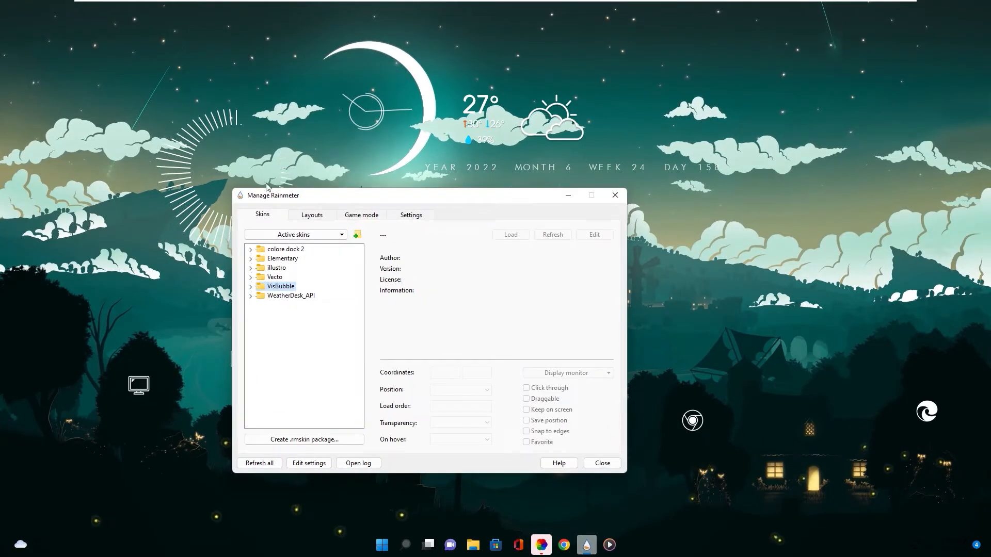
pyautogui.moveTo(318, 204); pyautogui.dragTo(292, 212)
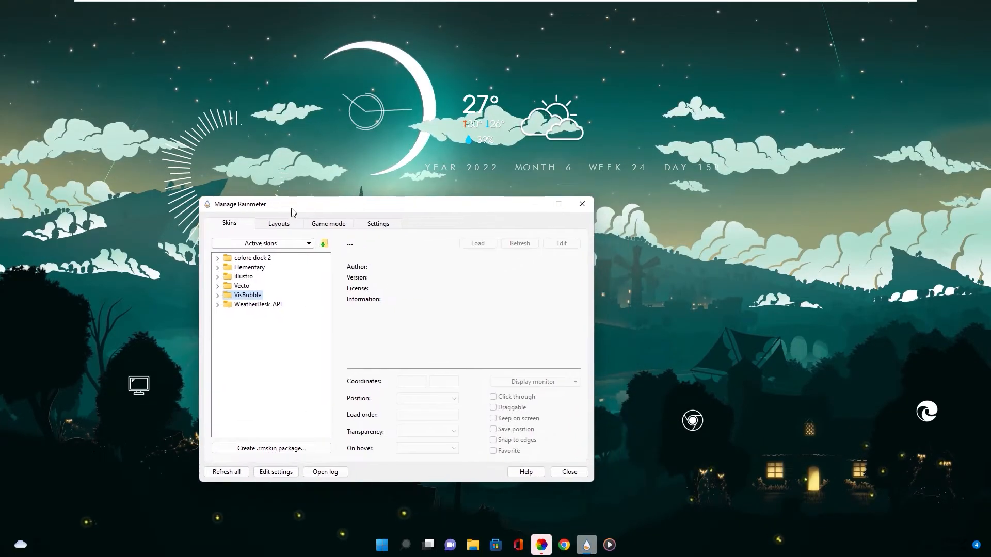
pyautogui.click(218, 305)
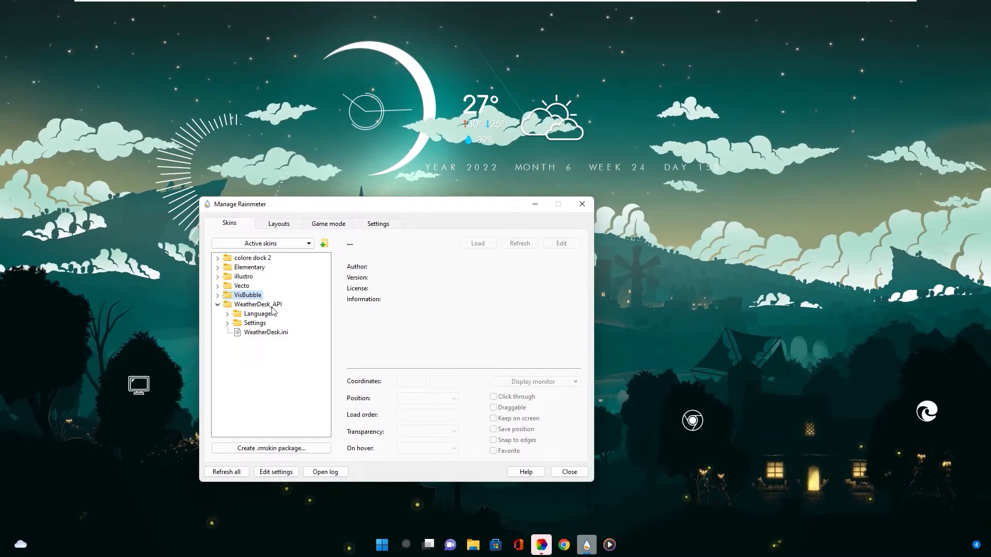
pyautogui.click(228, 323)
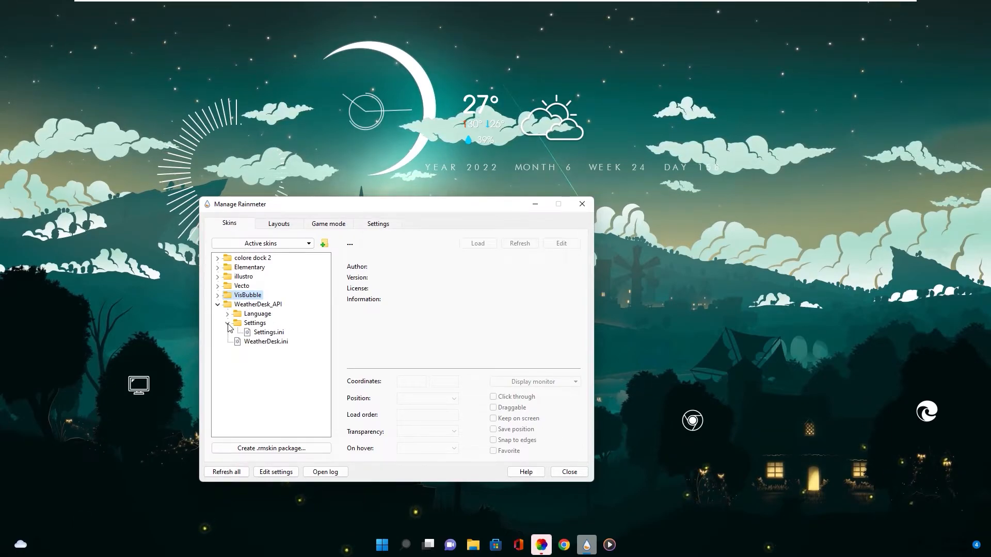
pyautogui.rightClick(261, 334)
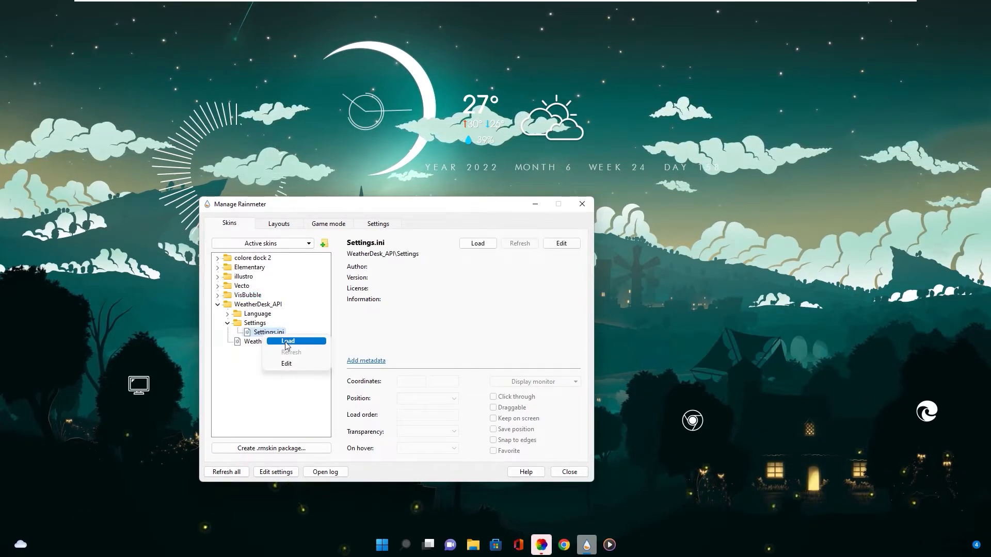
pyautogui.click(282, 342)
pyautogui.moveTo(466, 207); pyautogui.dragTo(591, 323)
pyautogui.moveTo(95, 15); pyautogui.dragTo(510, 216)
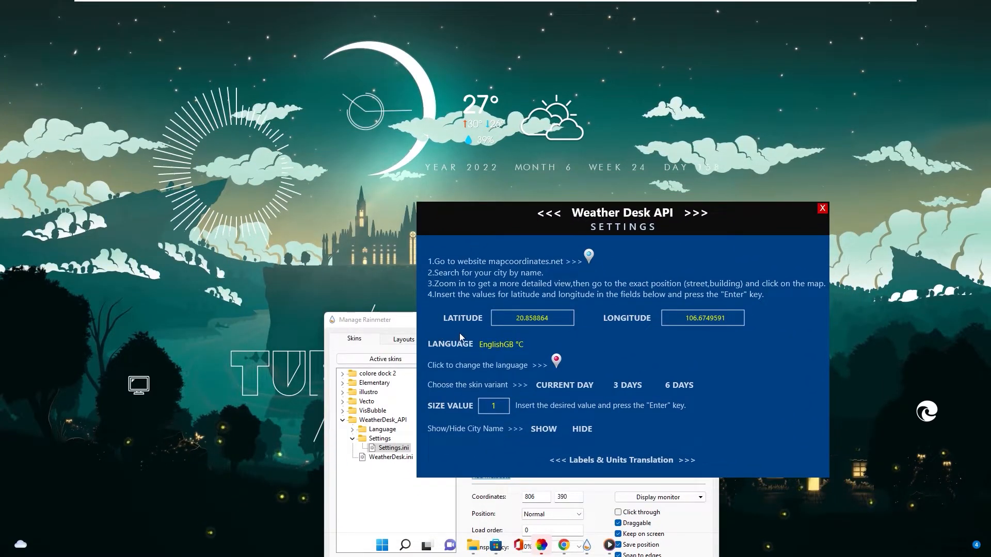
# Open mapcoordinates.net from the weather settings, search the map for hai phong and choose Haiphong, Vietnam
pyautogui.click(593, 257)
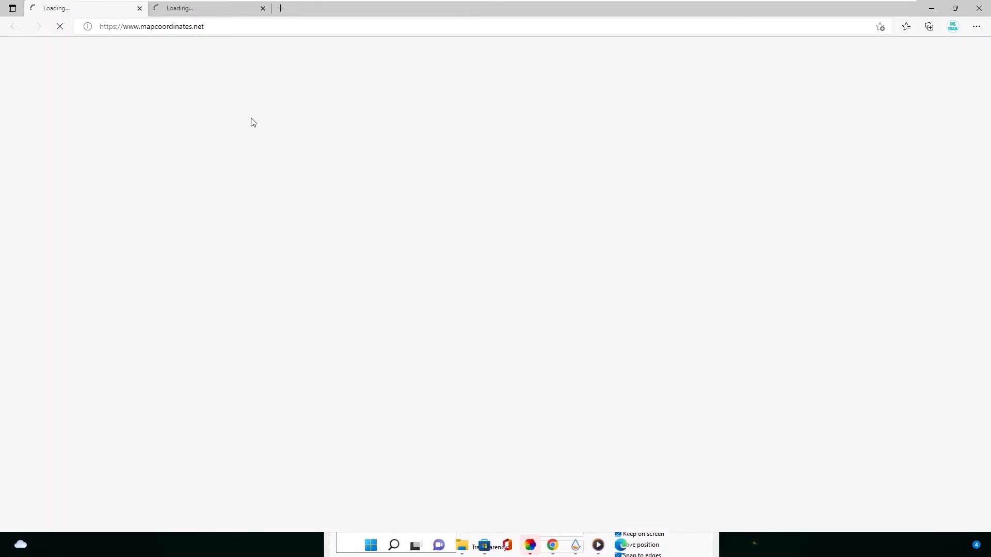
pyautogui.click(262, 9)
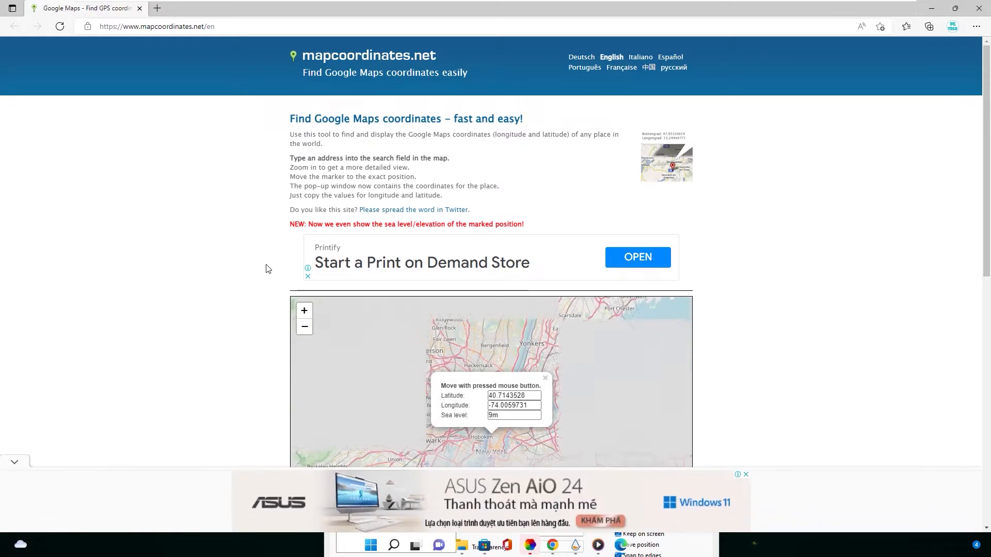
pyautogui.scroll(-3, 265, 268)
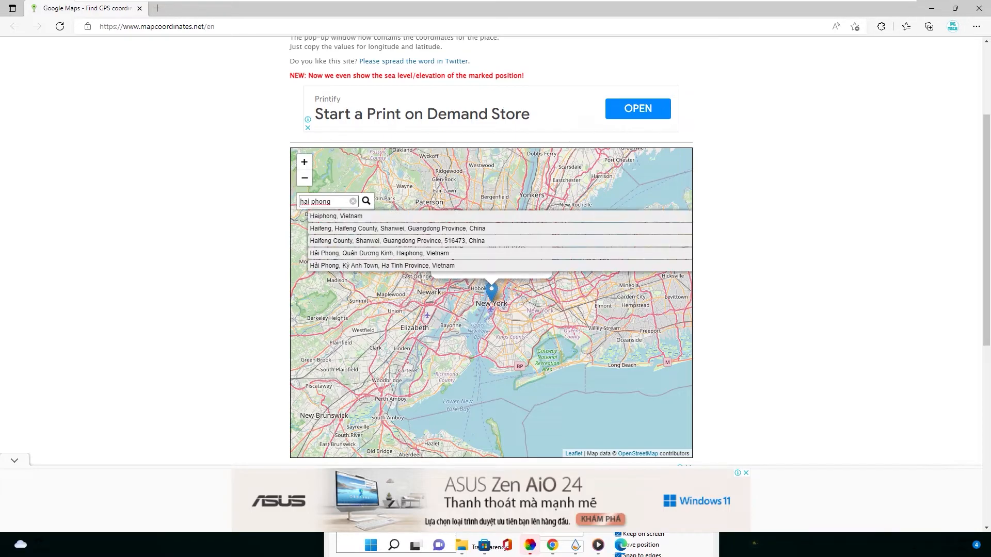
pyautogui.click(331, 216)
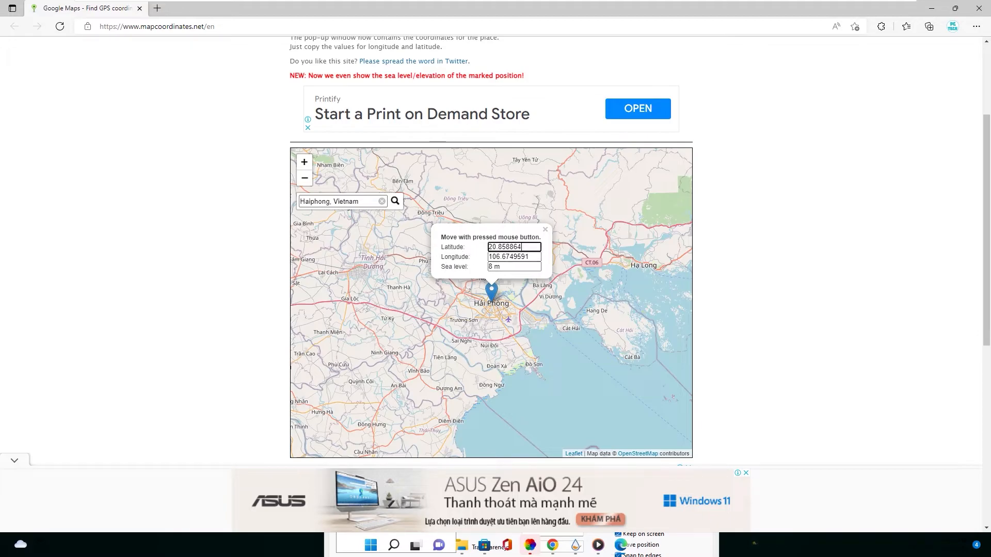
# Return to the Weather Desk settings and enter the copied latitude 20.858864
pyautogui.click(930, 11)
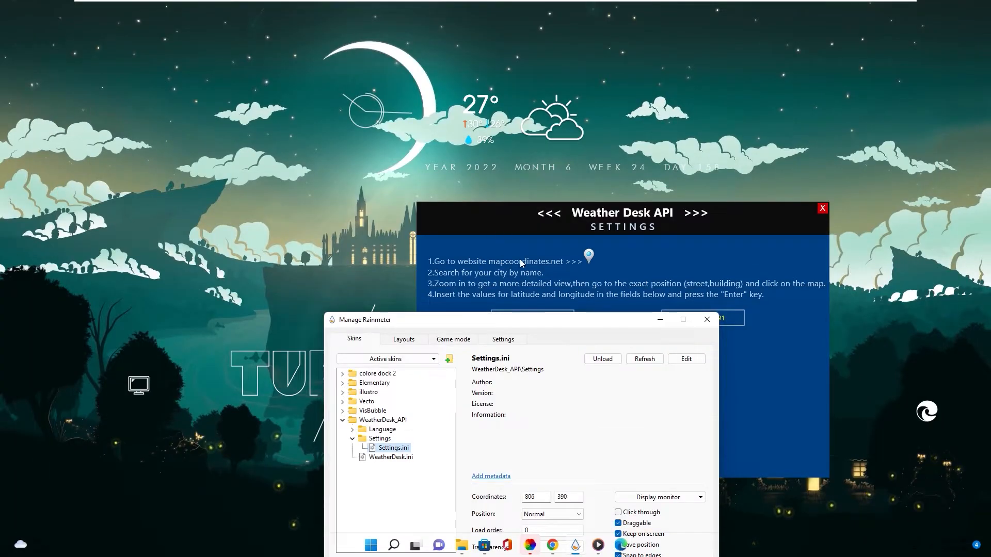
pyautogui.click(660, 320)
pyautogui.moveTo(522, 212); pyautogui.dragTo(448, 148)
pyautogui.click(466, 262)
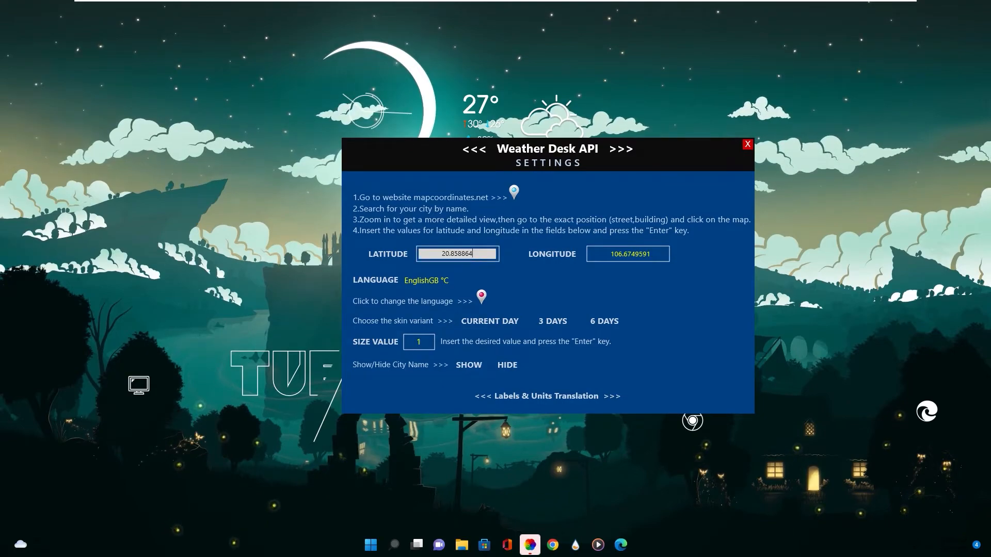
pyautogui.write('20.858864')
pyautogui.press('Return')
# Copy the longitude from the map page and enter 106.6749591 as the longitude in the Weather Desk settings
pyautogui.hotkey('alt', 'Tab')
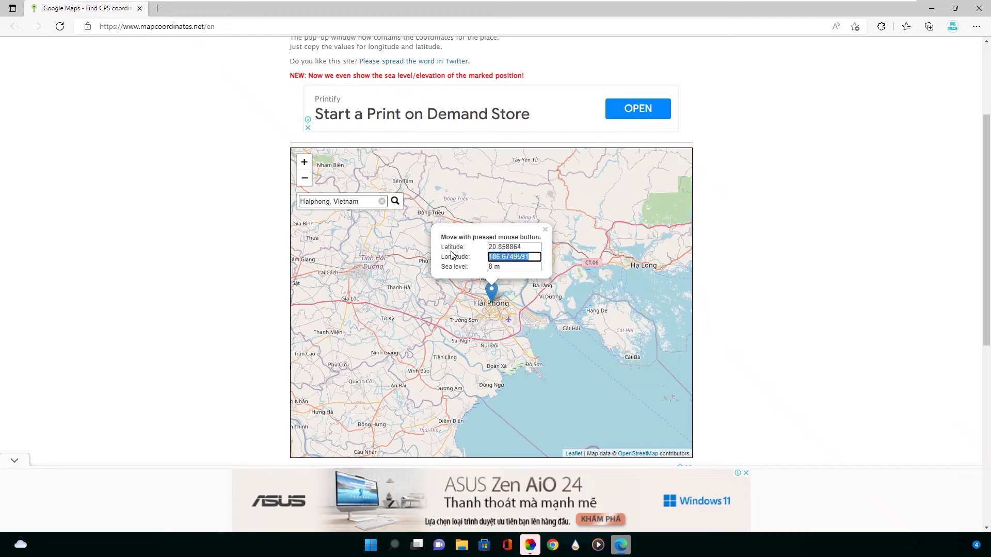
pyautogui.click(929, 12)
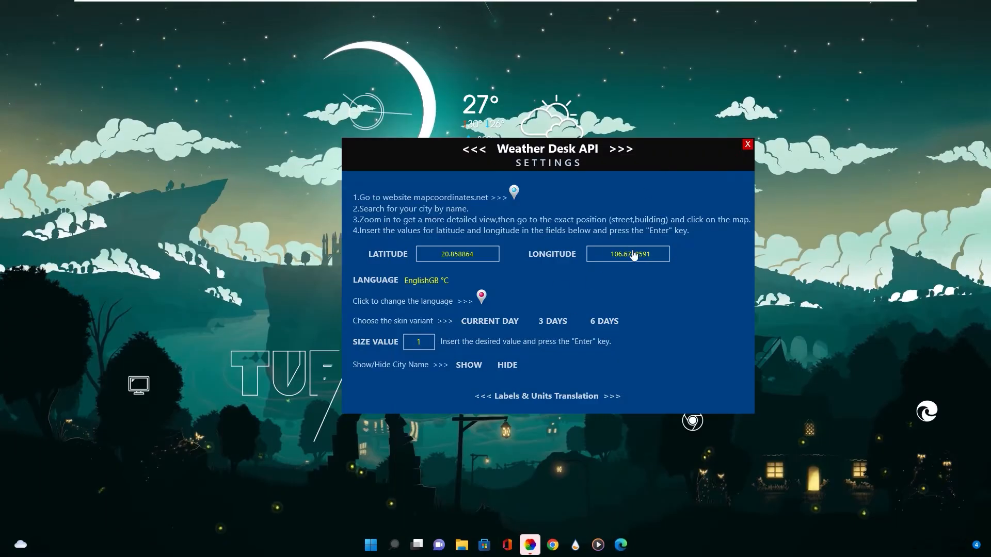
pyautogui.click(656, 256)
pyautogui.press('Return')
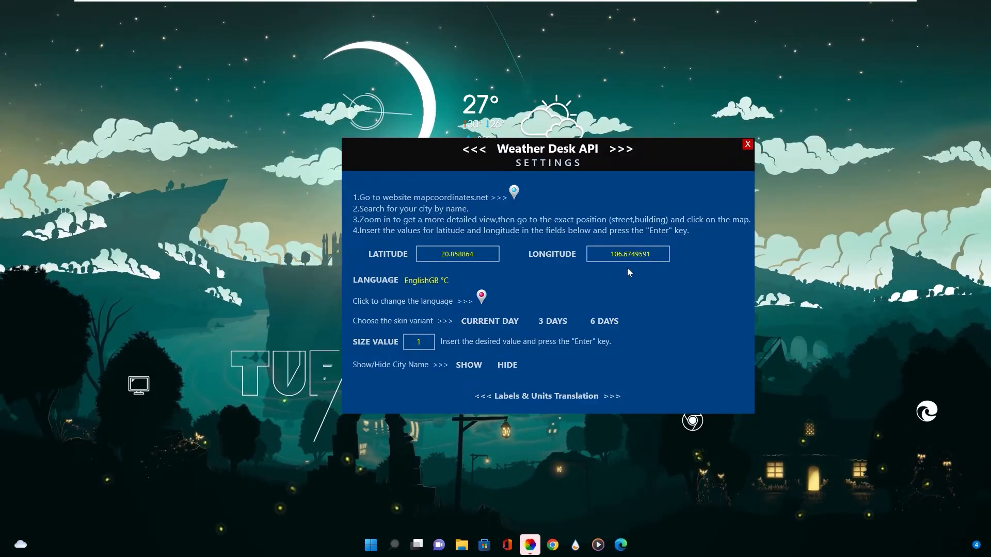
# Move the settings panel off the weather skin, try the 6 Days variant and switch back to Current Day
pyautogui.moveTo(438, 147); pyautogui.dragTo(141, 182)
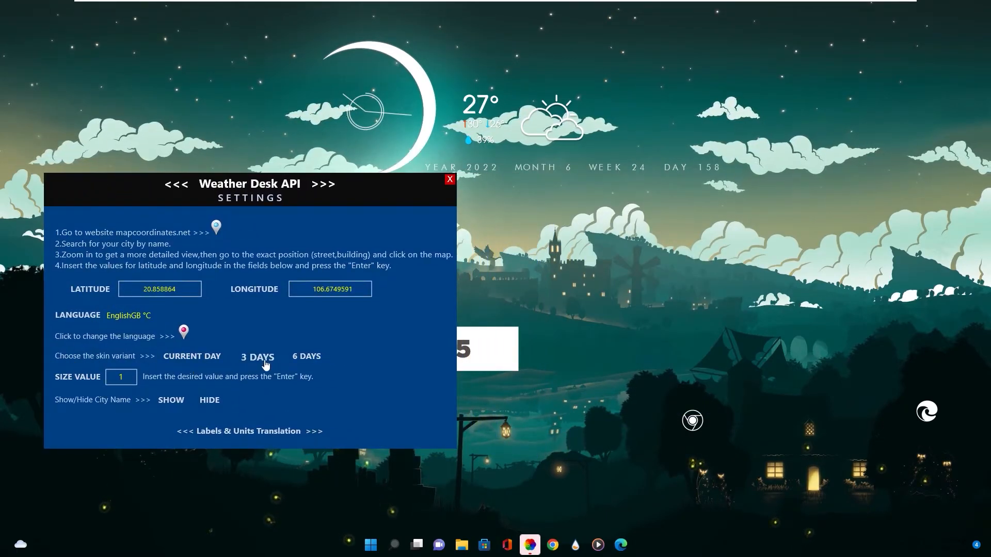
pyautogui.click(310, 358)
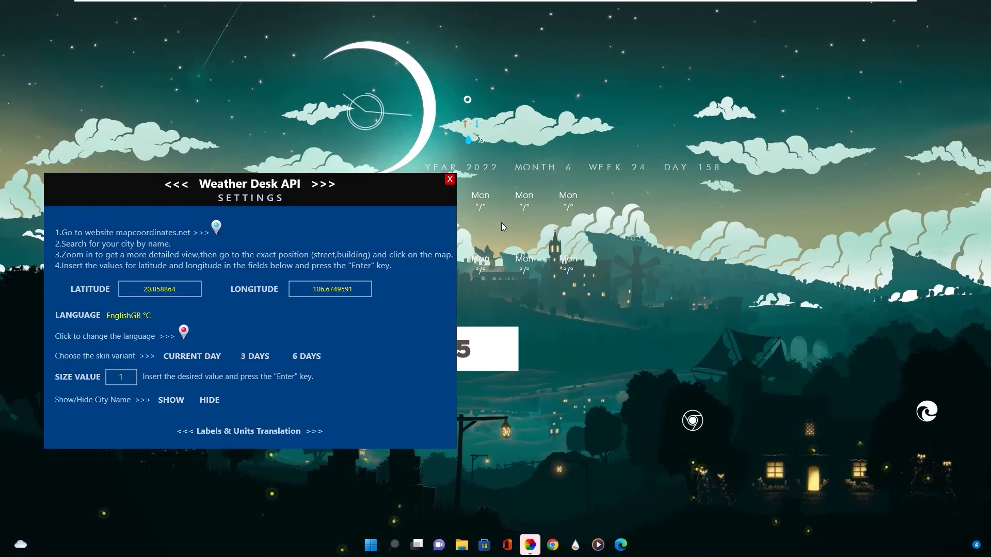
pyautogui.click(195, 362)
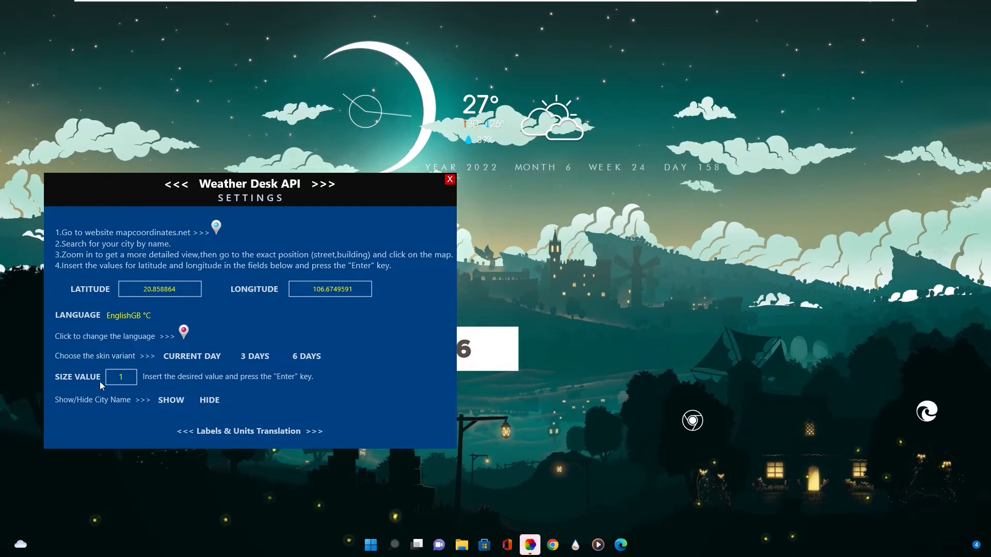
# Set the weather skin's size value to 2
pyautogui.doubleClick(128, 382)
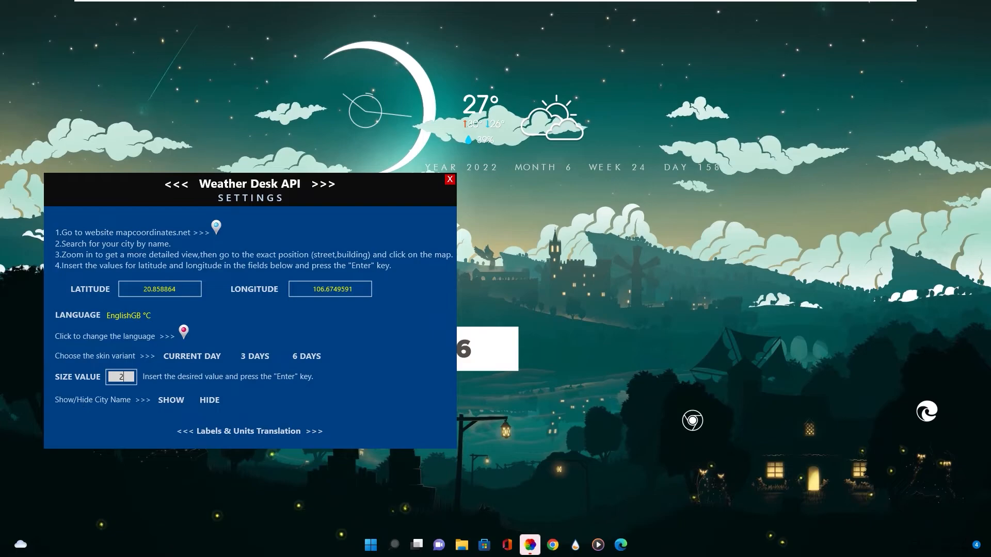
pyautogui.write('2')
pyautogui.press('Return')
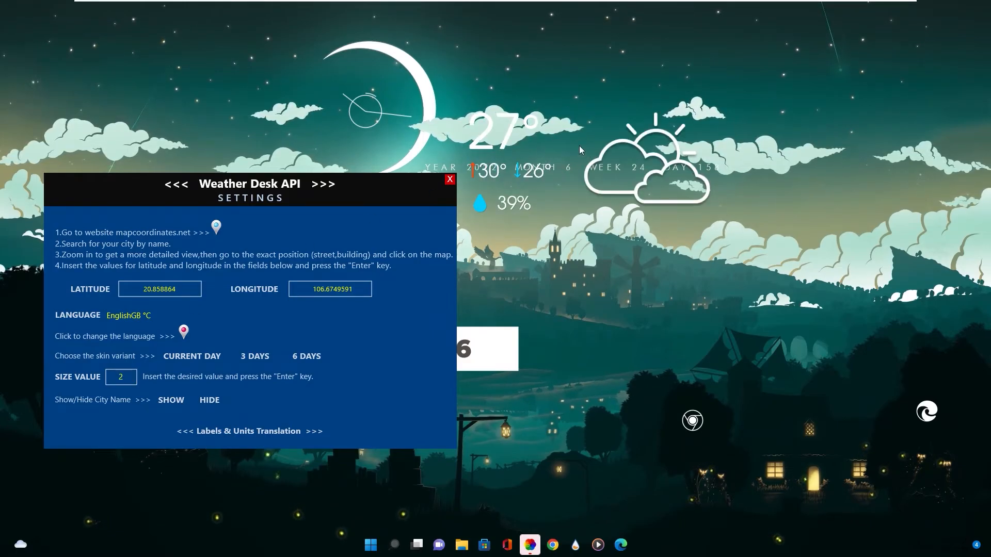
# Set the weather skin's size value to 1, close its settings panel and position the weather skin just above the date line
pyautogui.doubleClick(129, 382)
pyautogui.write('1')
pyautogui.press('Return')
pyautogui.click(450, 179)
pyautogui.moveTo(600, 74); pyautogui.dragTo(545, 124)
# Expand the VisBubble skin folder in the Rainmeter manager and play the music track in Media Player to drive the visualizer
pyautogui.click(576, 546)
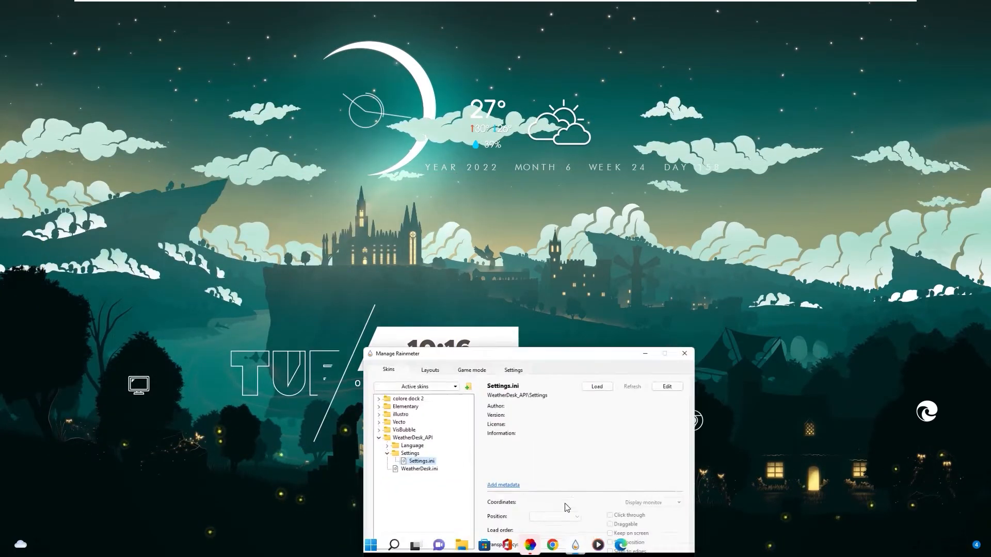
pyautogui.click(343, 420)
pyautogui.click(342, 411)
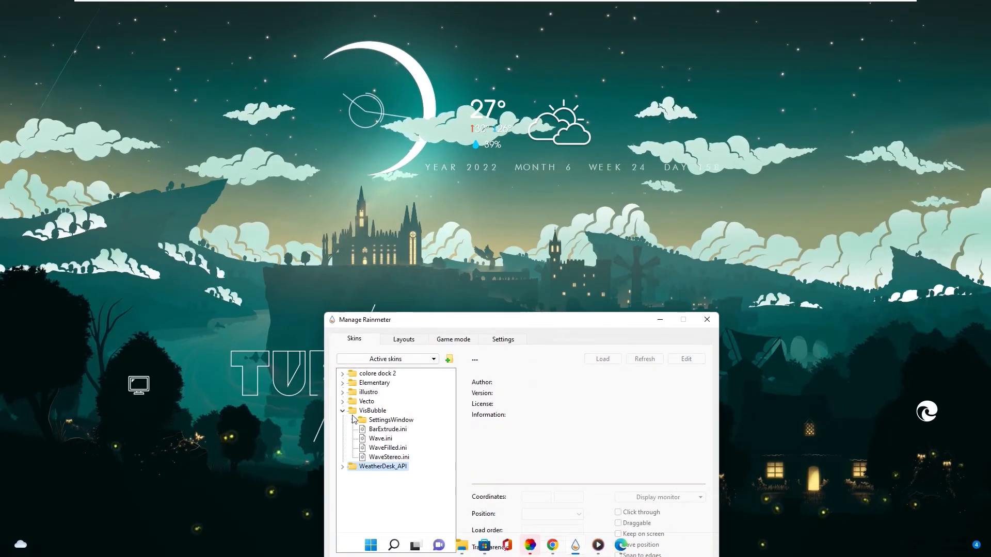
pyautogui.moveTo(400, 318); pyautogui.dragTo(145, 194)
pyautogui.click(597, 547)
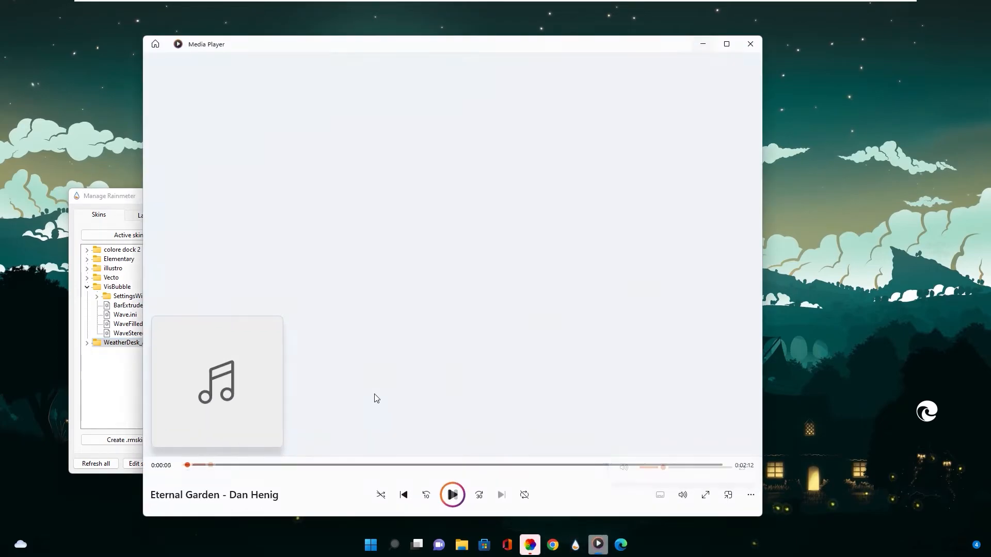
pyautogui.click(703, 45)
pyautogui.moveTo(266, 200); pyautogui.dragTo(623, 234)
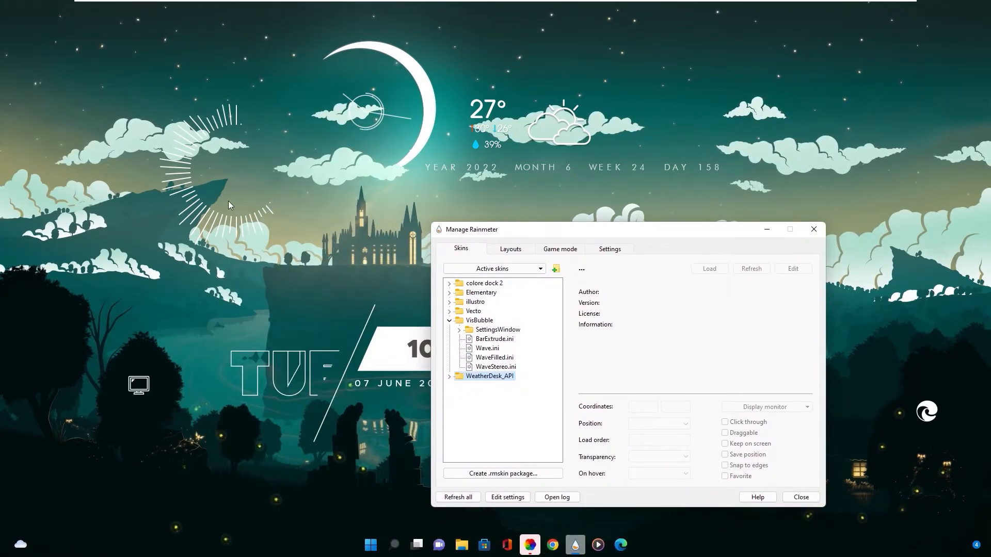
# Try the Wave, WaveFilled and WaveStereo variants of the VisBubble visualizer
pyautogui.click(486, 348)
pyautogui.rightClick(485, 350)
pyautogui.click(500, 355)
pyautogui.rightClick(486, 358)
pyautogui.click(496, 365)
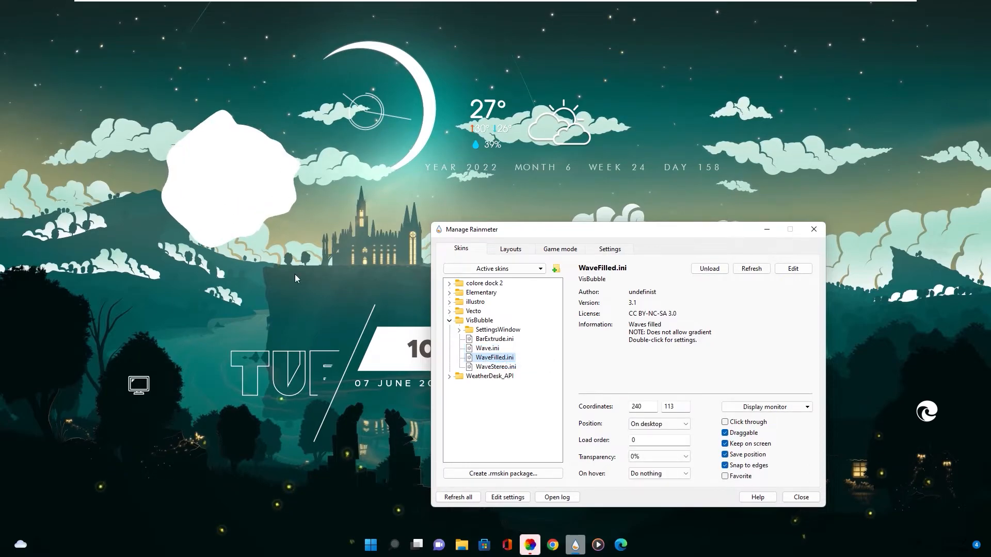
pyautogui.rightClick(490, 367)
pyautogui.click(502, 375)
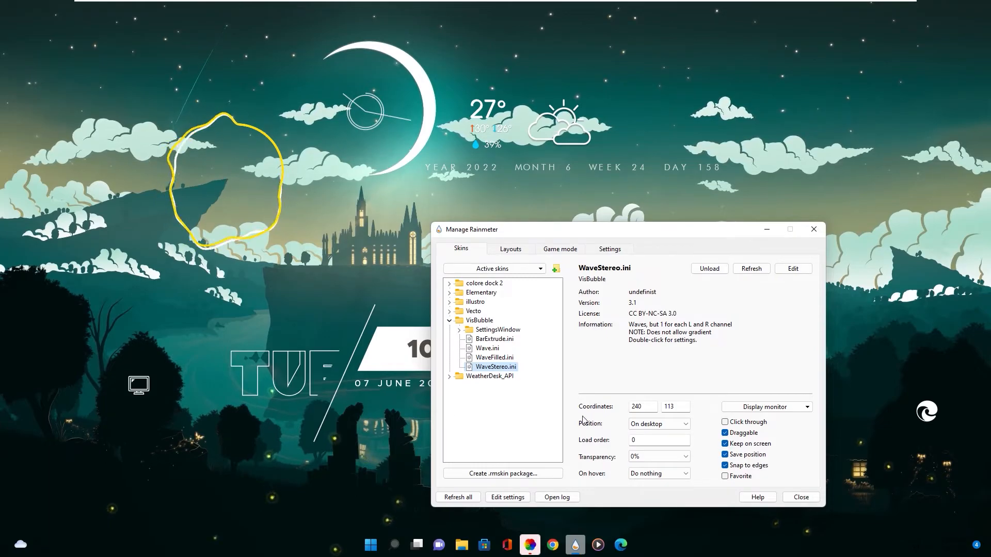
# Keep the visualizer's position set to On desktop and load the BarExtrude variant of VisBubble
pyautogui.click(649, 425)
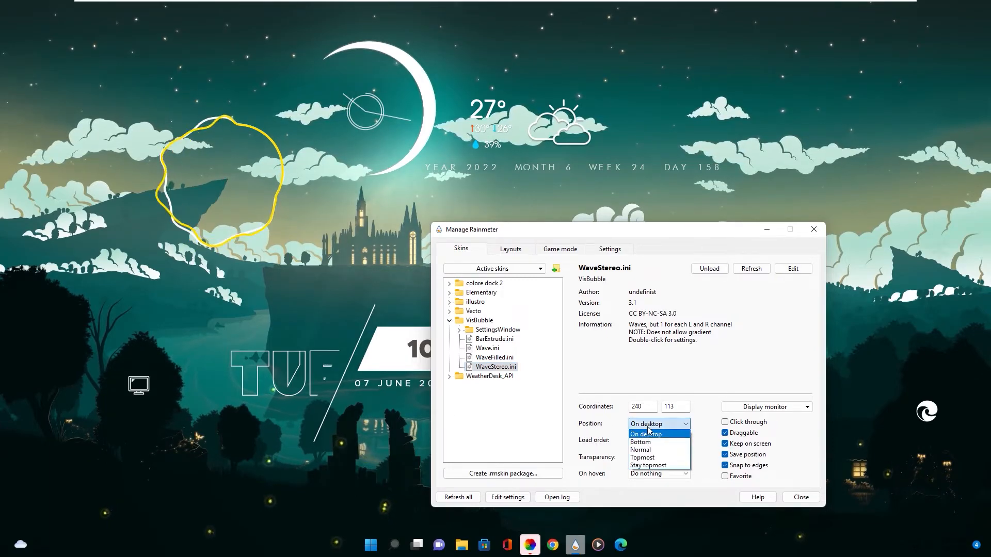
pyautogui.click(648, 434)
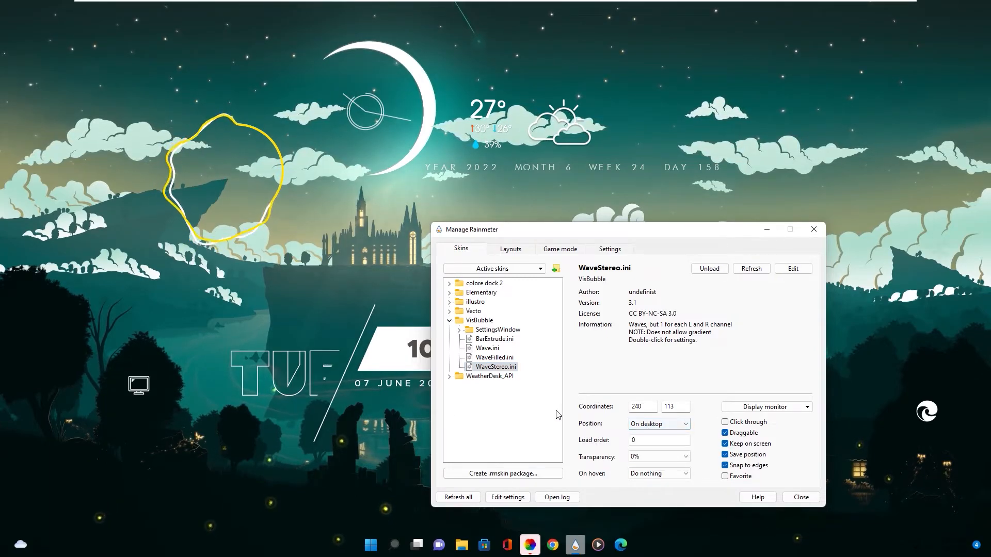
pyautogui.click(483, 339)
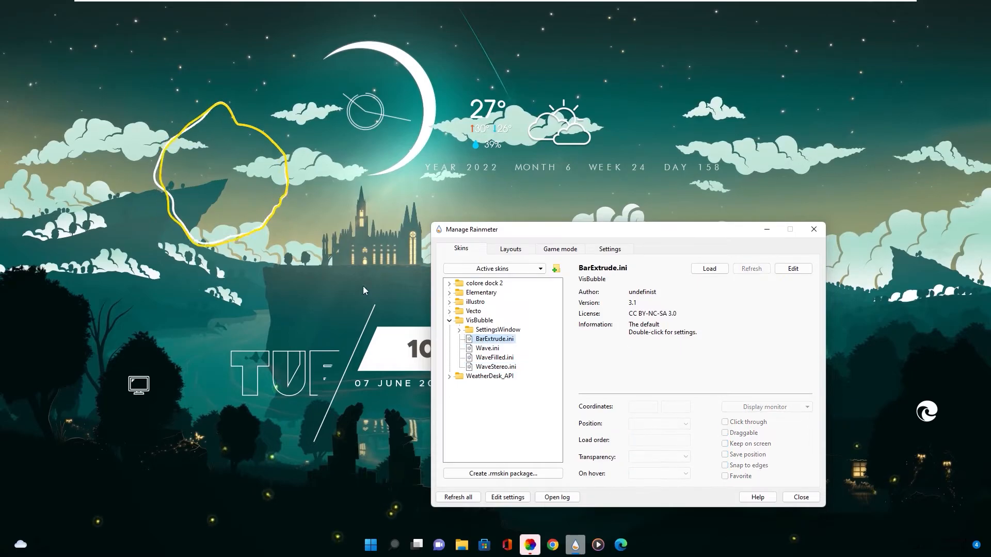
pyautogui.doubleClick(490, 339)
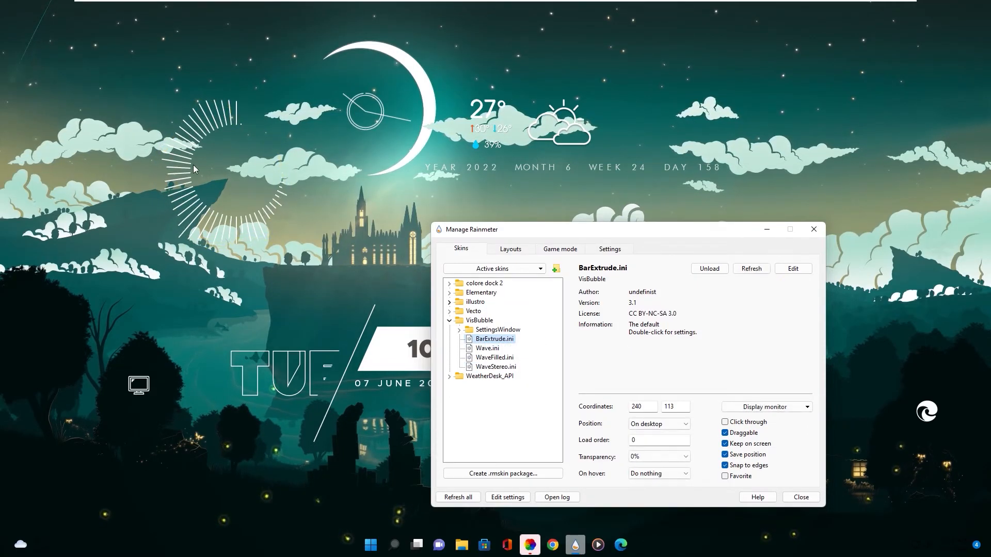
# Load VisBubble's SettingsWindow skin to view the visualizer's display options, then close it and minimize the Rainmeter manager
pyautogui.click(459, 331)
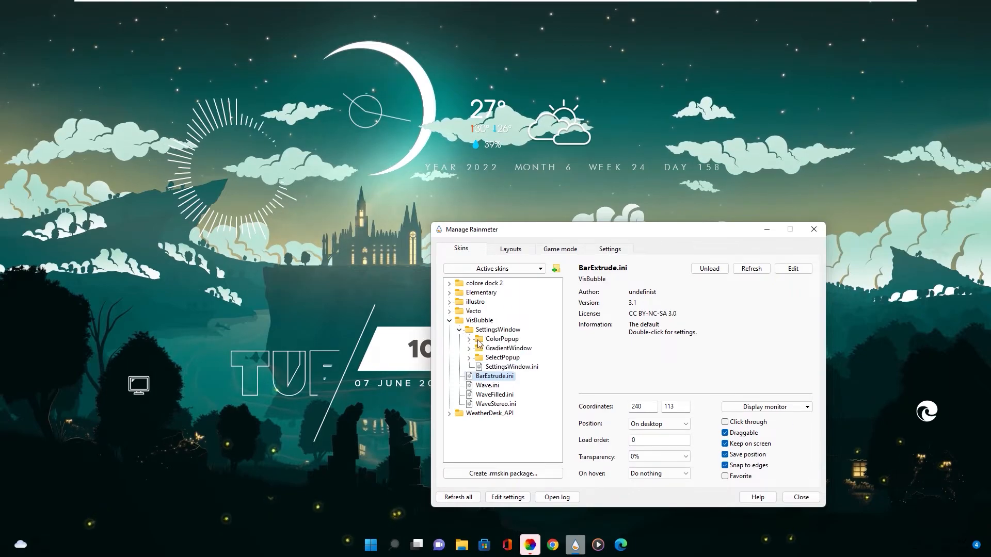
pyautogui.rightClick(498, 367)
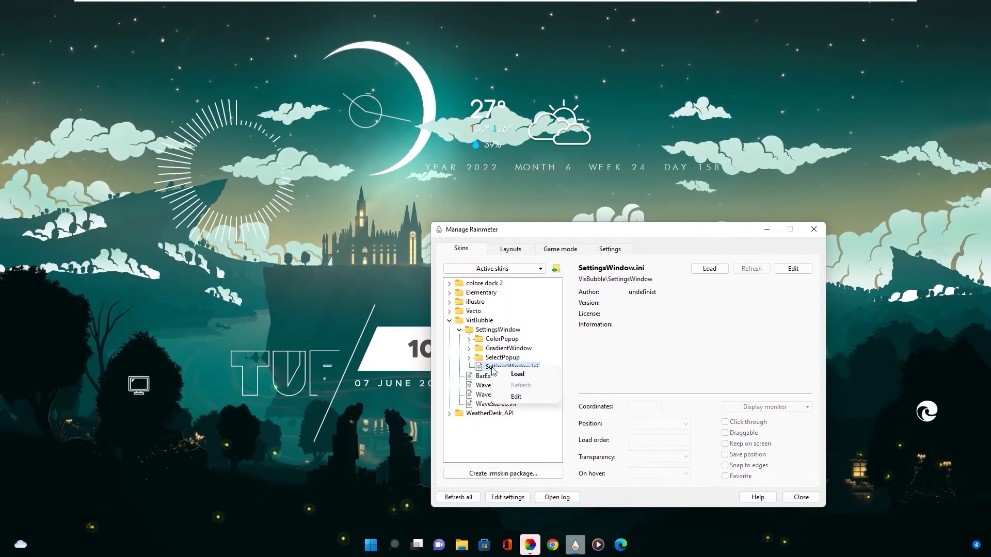
pyautogui.click(521, 376)
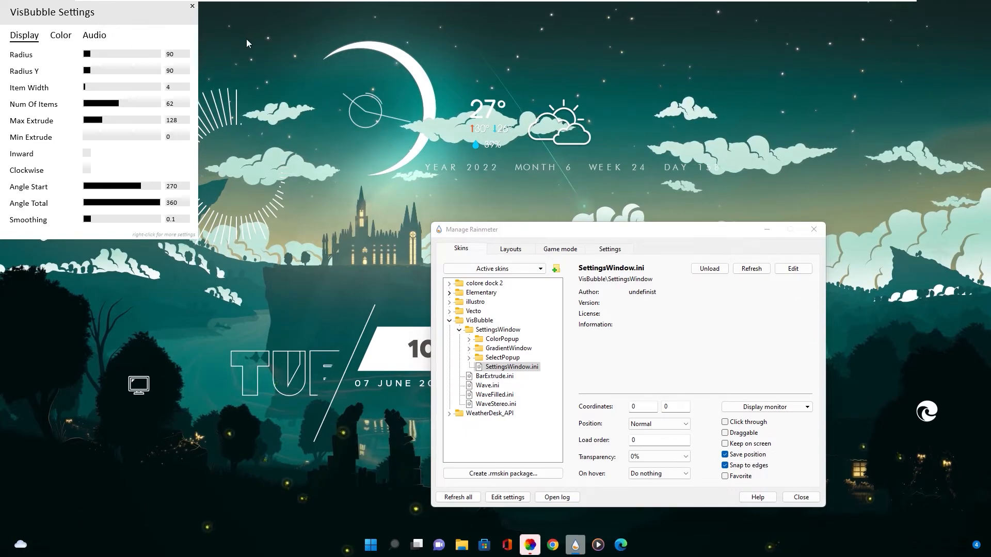
pyautogui.click(181, 55)
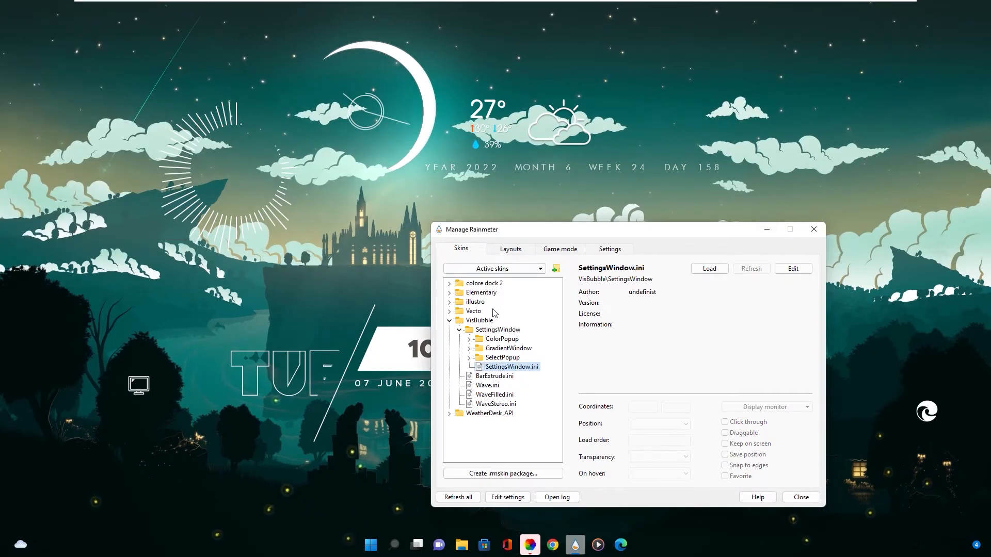
pyautogui.click(449, 321)
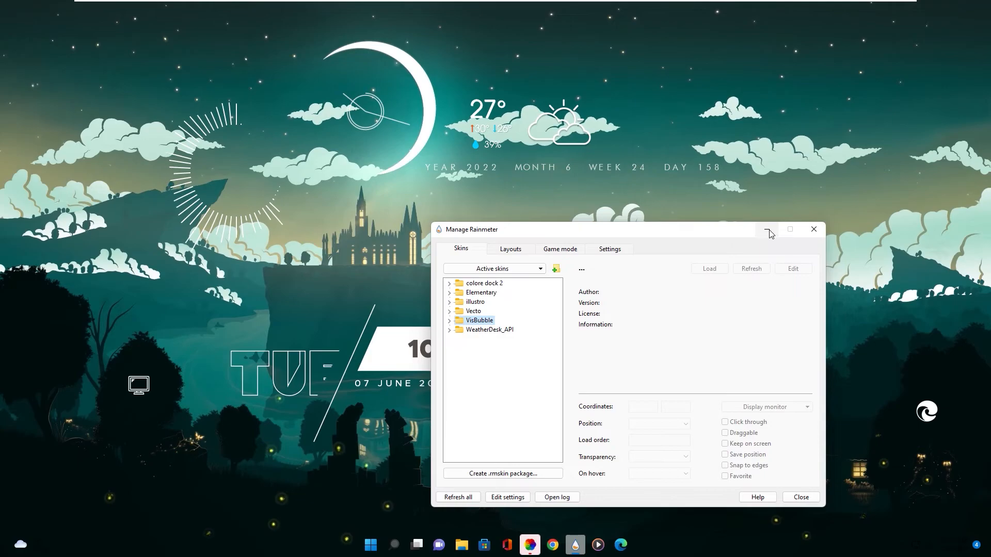
pyautogui.click(768, 231)
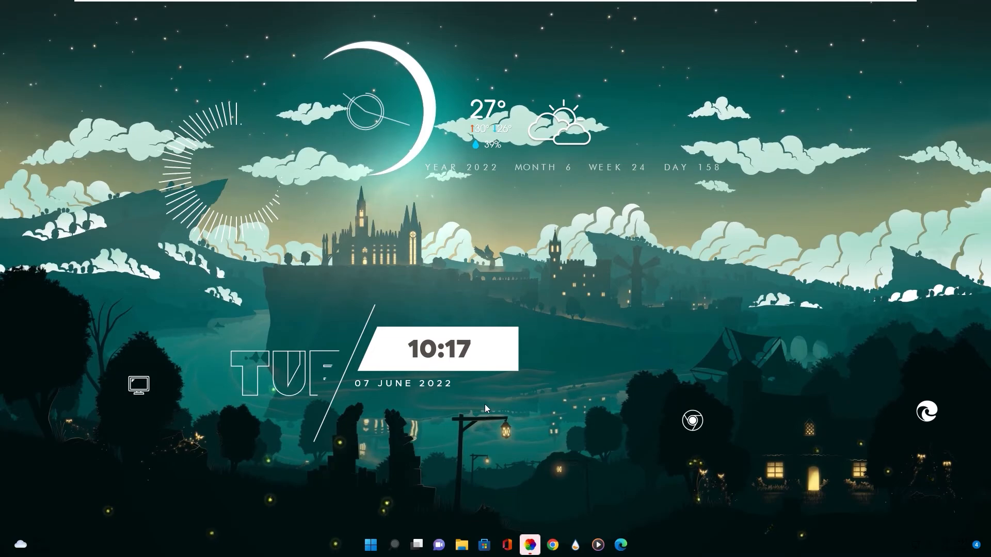
# Close the map coordinates page, the Lively Wallpaper window and all File Explorer windows
pyautogui.click(620, 545)
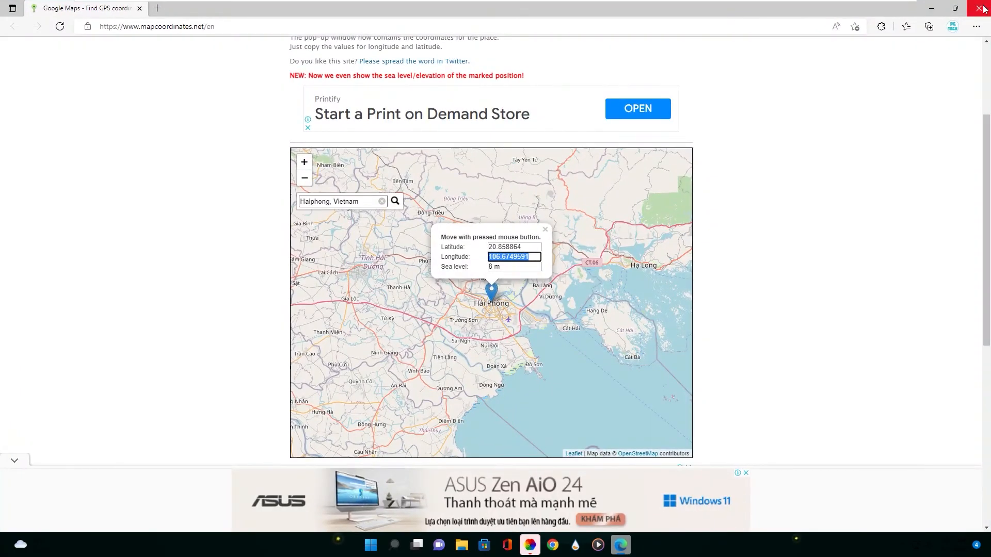
pyautogui.click(979, 8)
pyautogui.click(540, 549)
pyautogui.click(621, 79)
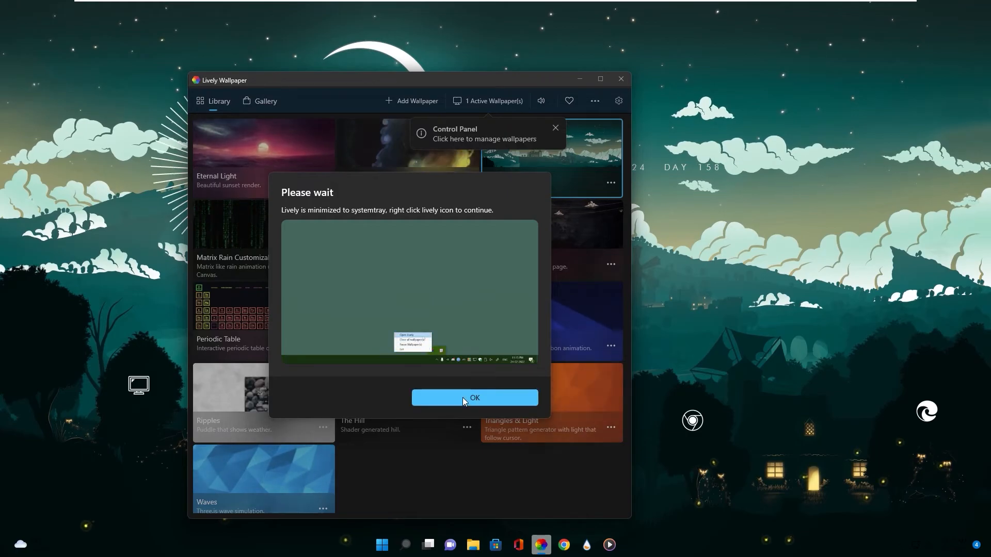
pyautogui.click(462, 398)
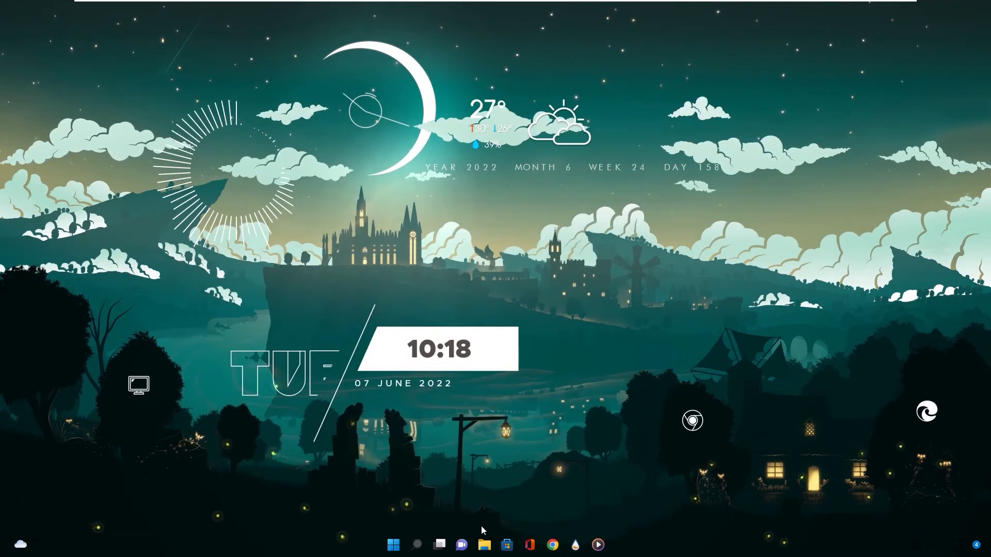
pyautogui.rightClick(484, 544)
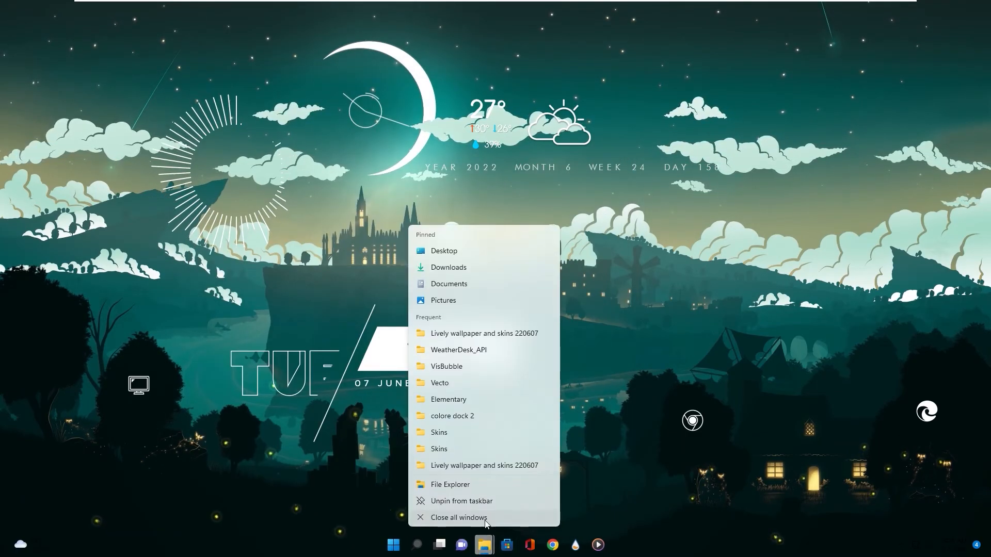
pyautogui.click(500, 535)
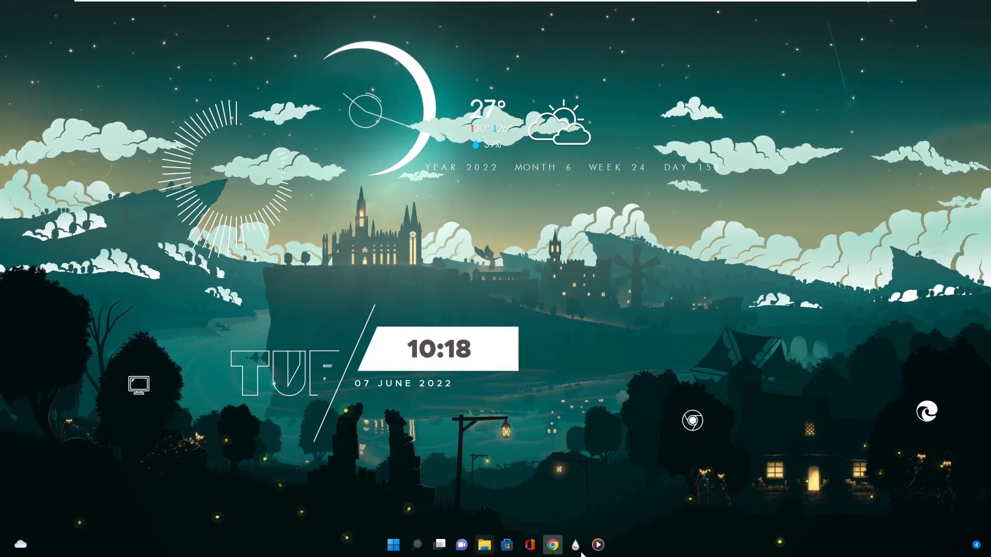
# Remove the Chrome and Rainmeter entries from the taskbar
pyautogui.rightClick(552, 544)
pyautogui.click(521, 516)
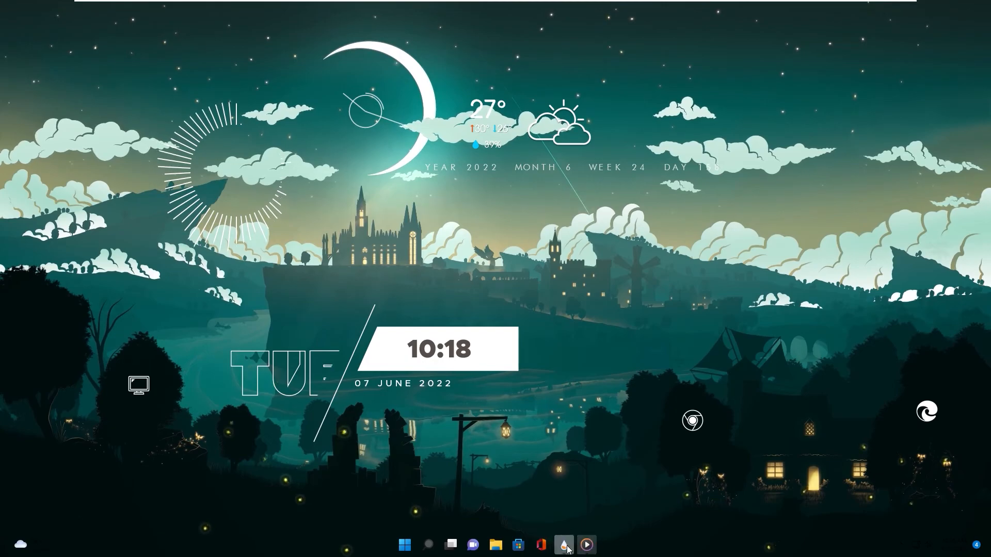
pyautogui.rightClick(564, 544)
pyautogui.click(526, 518)
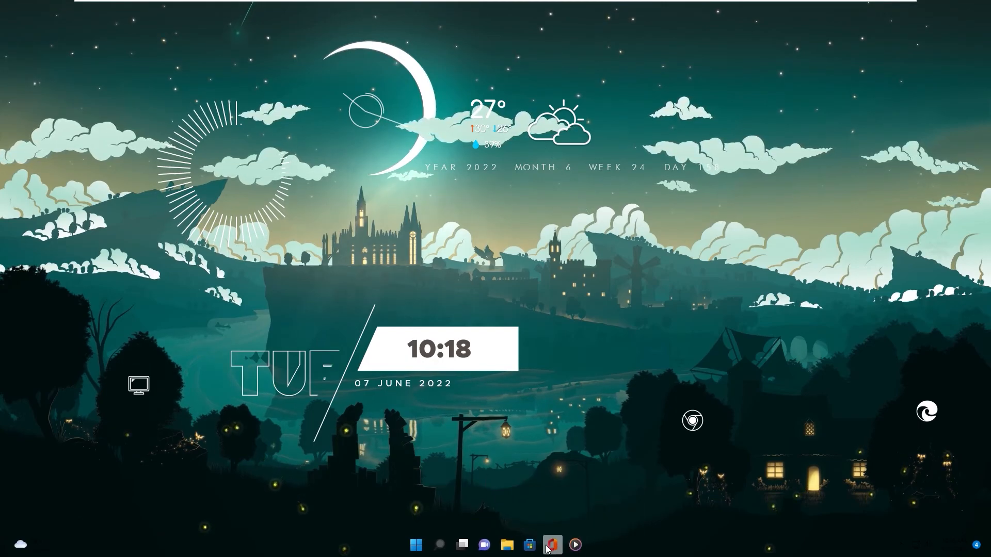
# Unpin Office, Microsoft Store and File Explorer from the taskbar
pyautogui.rightClick(552, 548)
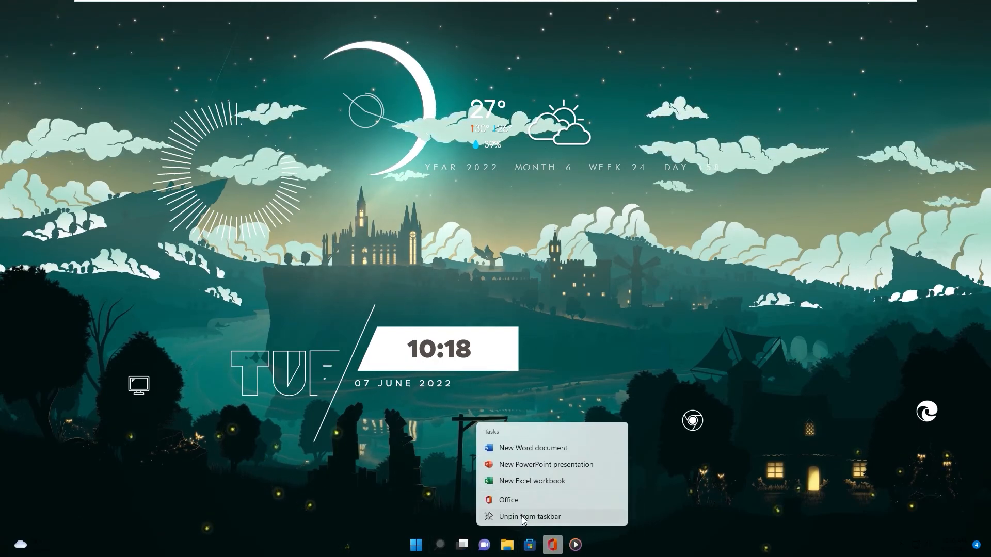
pyautogui.click(526, 518)
pyautogui.rightClick(541, 545)
pyautogui.click(513, 518)
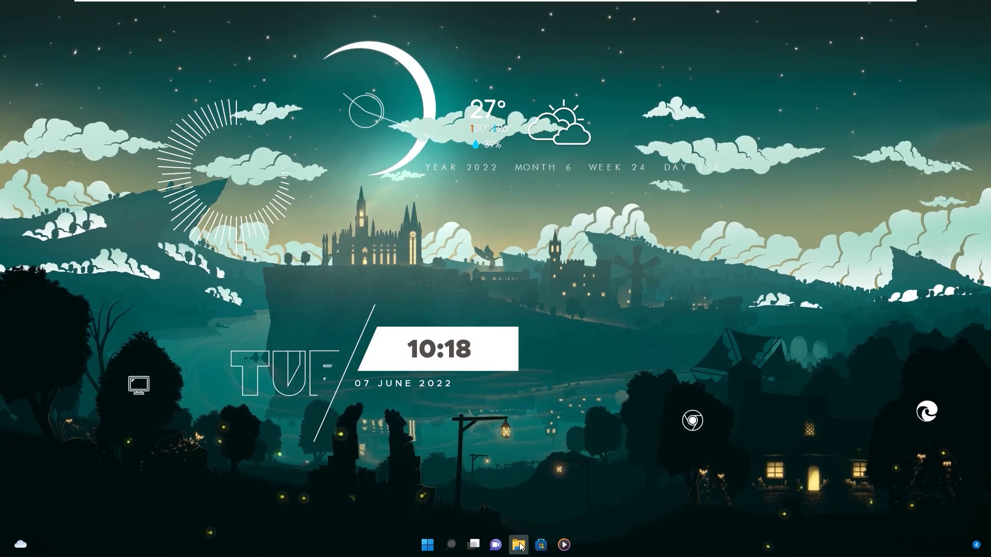
pyautogui.rightClick(541, 545)
pyautogui.click(520, 518)
pyautogui.rightClick(527, 545)
pyautogui.click(501, 516)
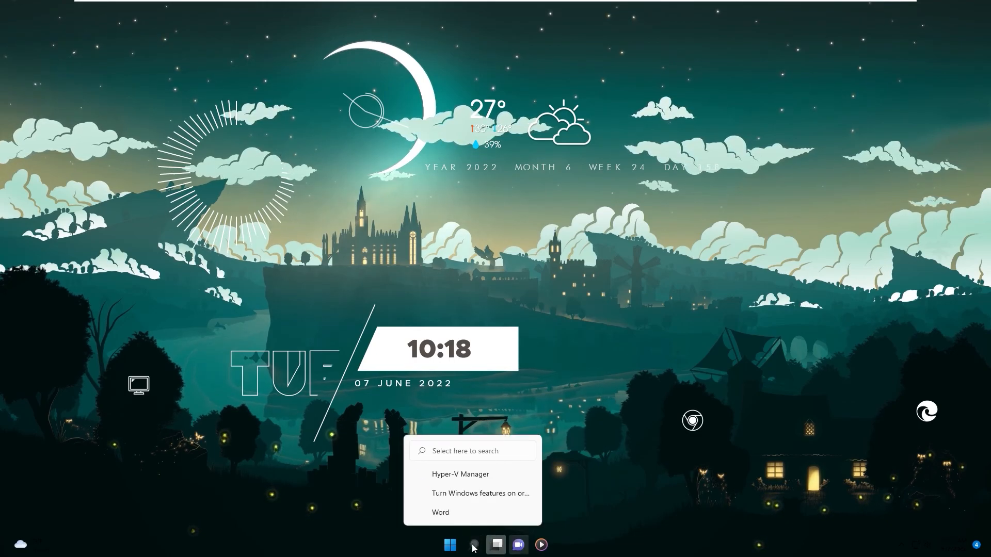
# Turn off the Search, Task view, Widgets and Chat items in the Windows taskbar personalization settings and close Settings
pyautogui.click(450, 545)
pyautogui.click(470, 283)
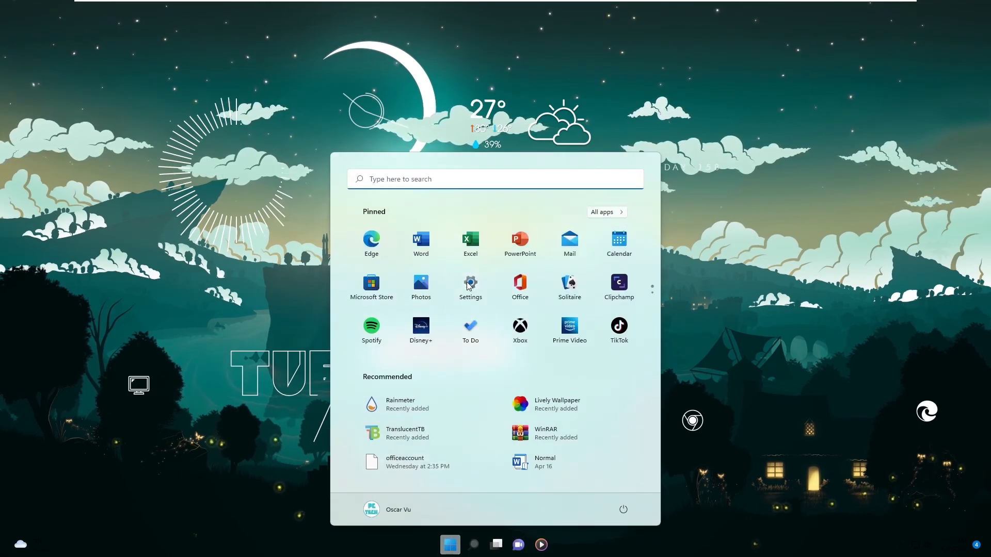
pyautogui.click(41, 171)
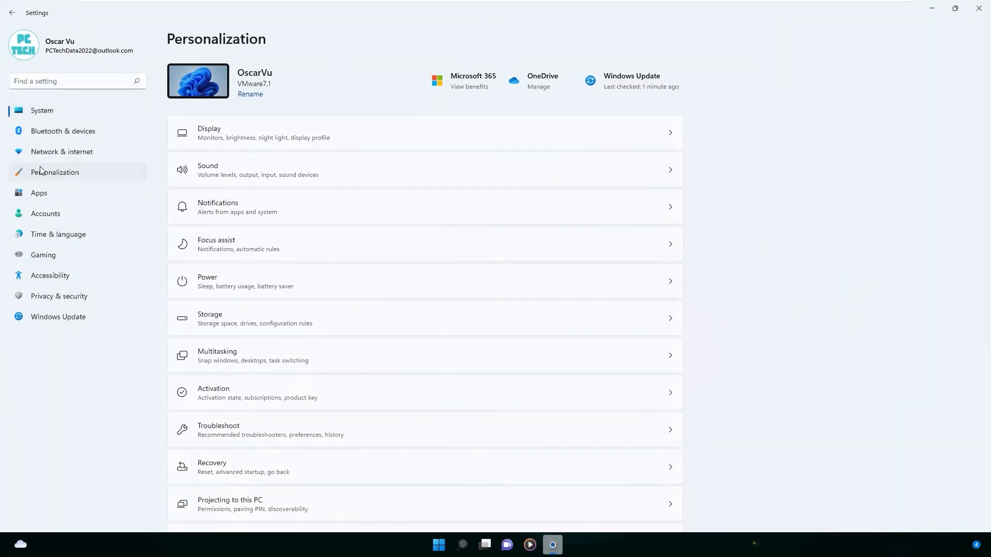
pyautogui.click(230, 421)
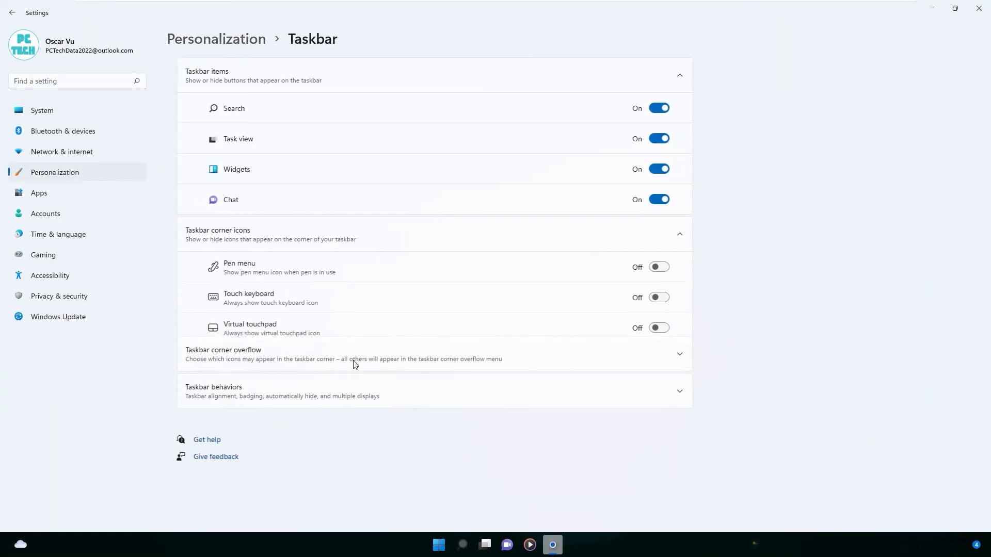
pyautogui.click(646, 110)
pyautogui.click(649, 138)
pyautogui.click(650, 169)
pyautogui.click(648, 199)
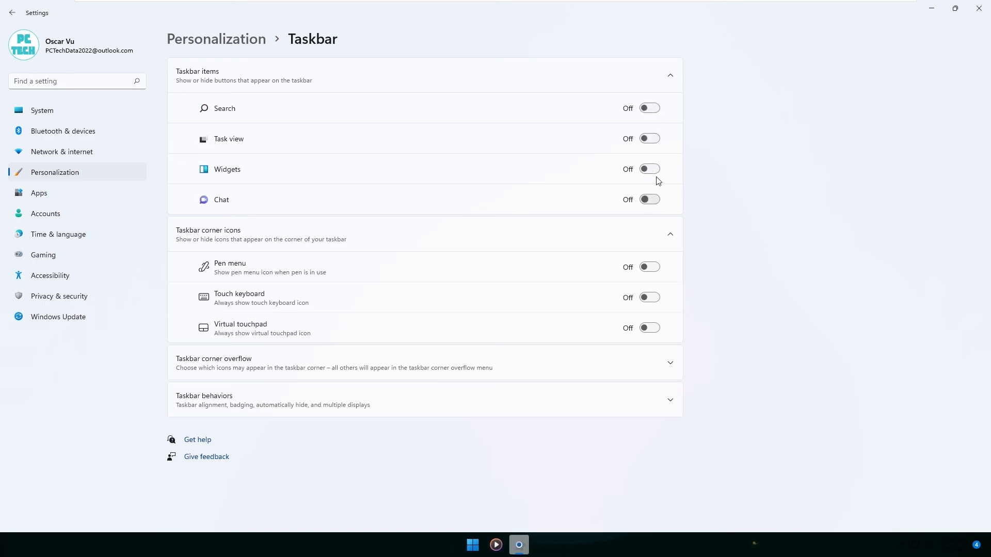
pyautogui.click(931, 10)
pyautogui.click(518, 545)
pyautogui.click(980, 9)
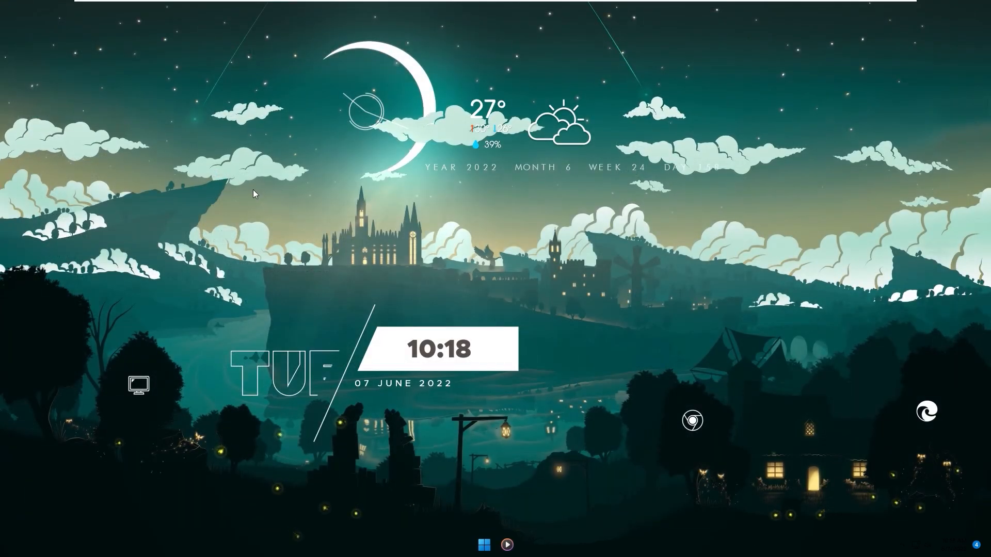